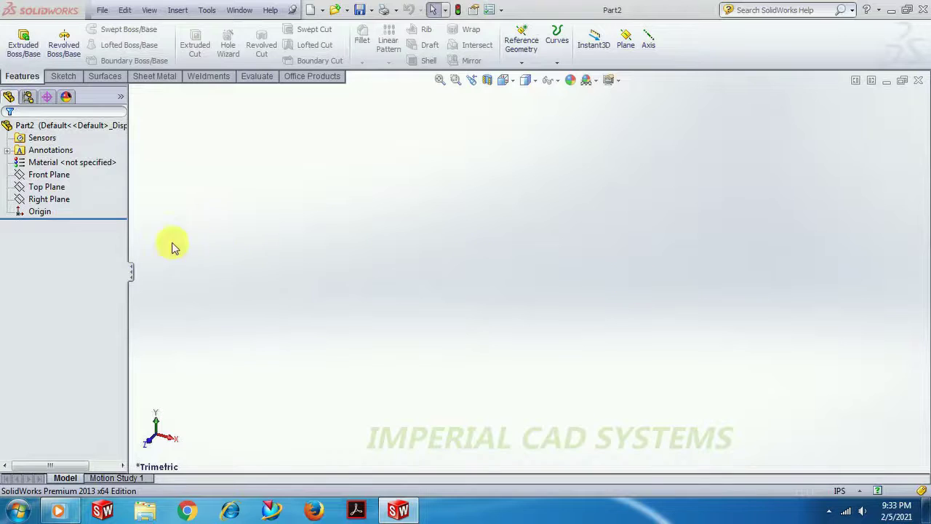
Step: Select Part2's Front Plane in the FeatureManager design tree
click(53, 177)
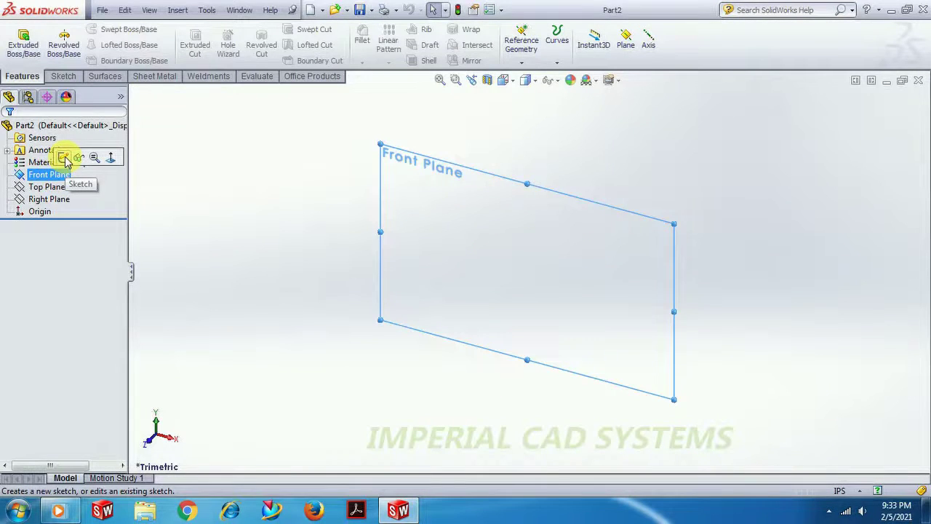
Step: Open Sketch1 on the Front Plane and view the Linear Sketch Pattern options without choosing one
click(64, 159)
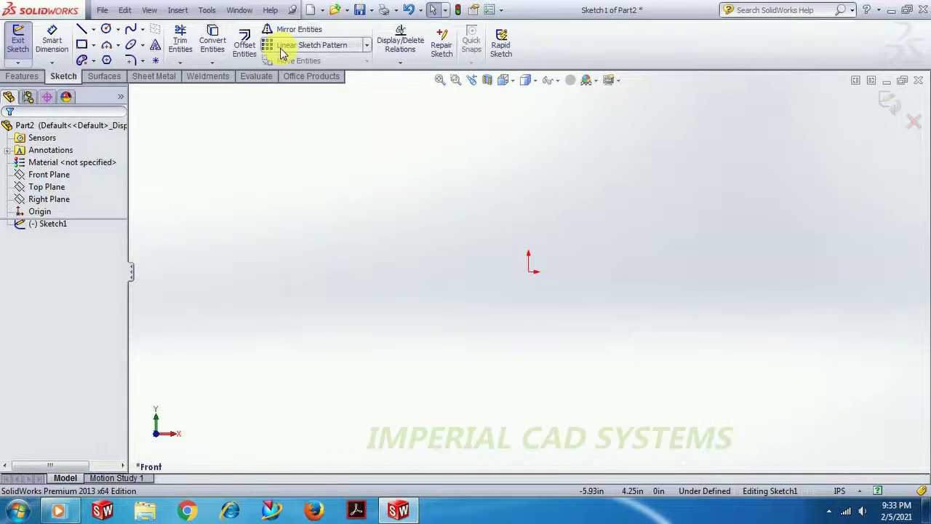
click(367, 47)
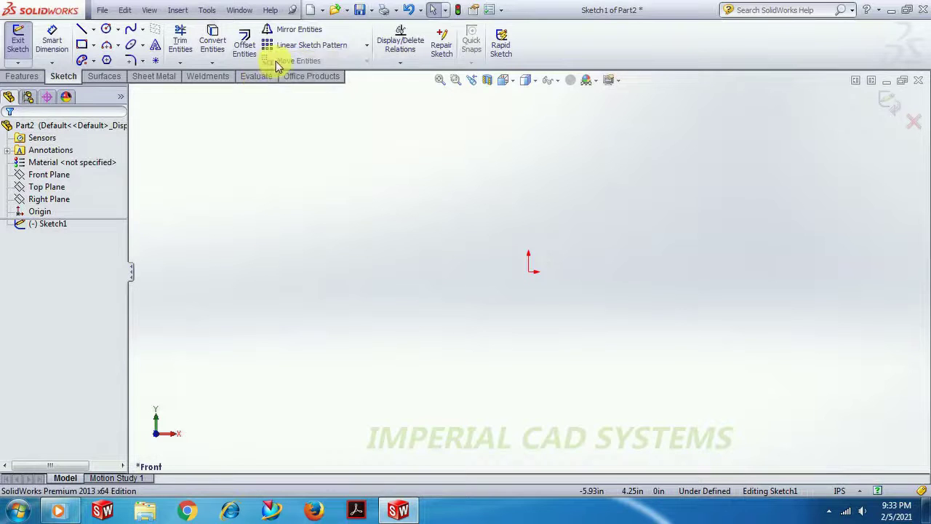
mouse_move(298, 47)
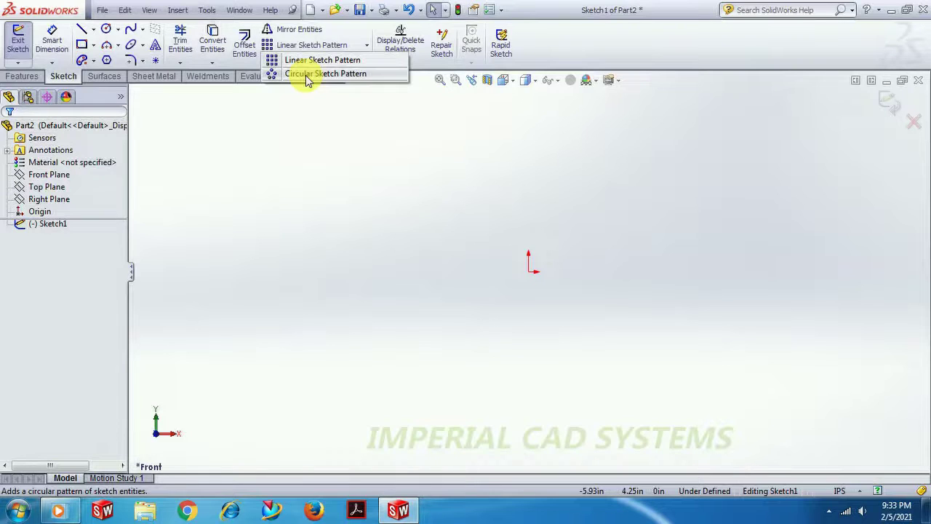
click(343, 240)
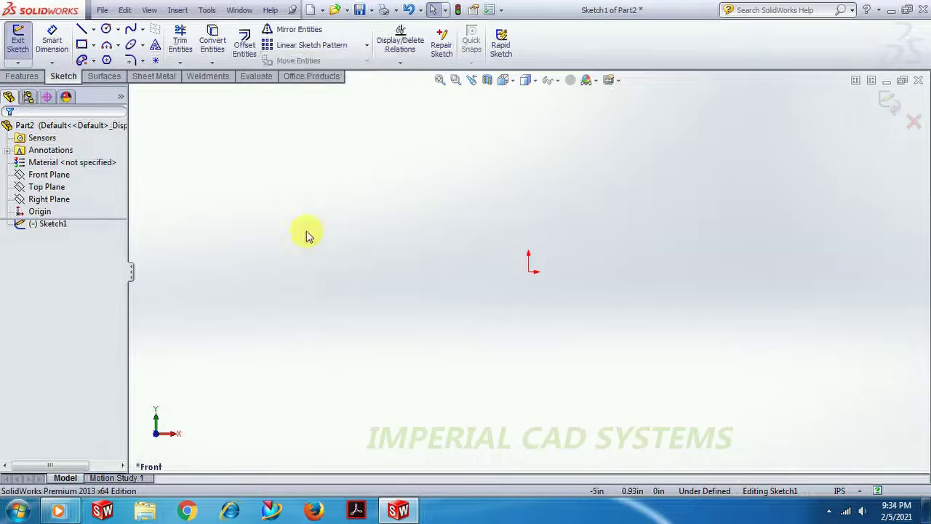
Step: Draw a circle of radius about 0.38 just up and right of the origin
click(108, 31)
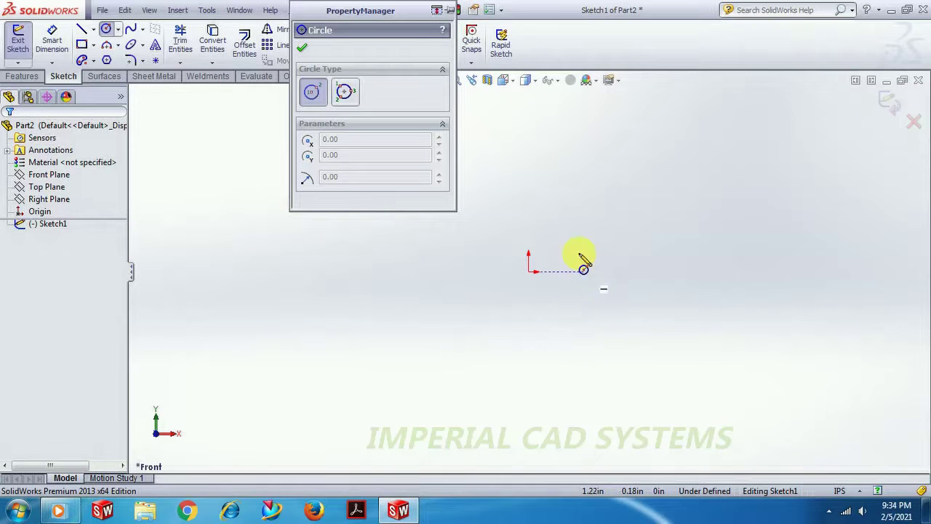
click(579, 244)
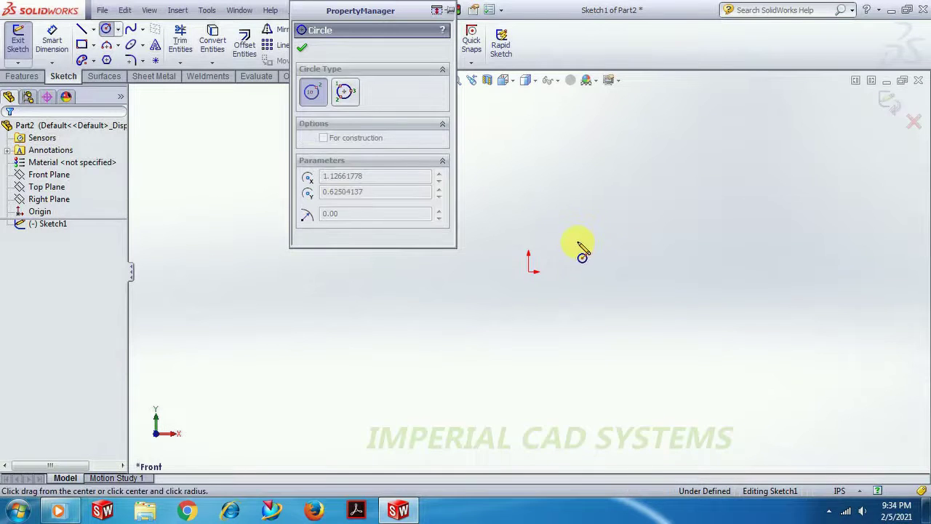
click(596, 247)
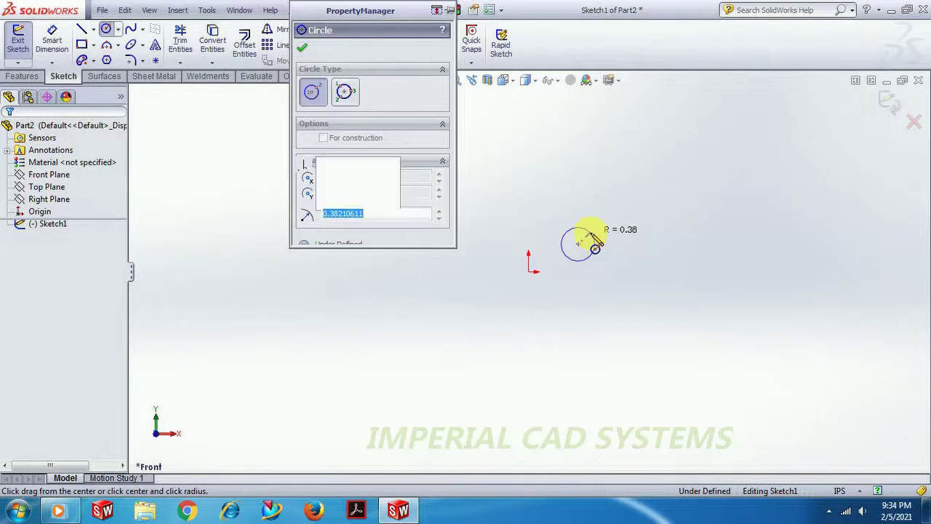
click(302, 48)
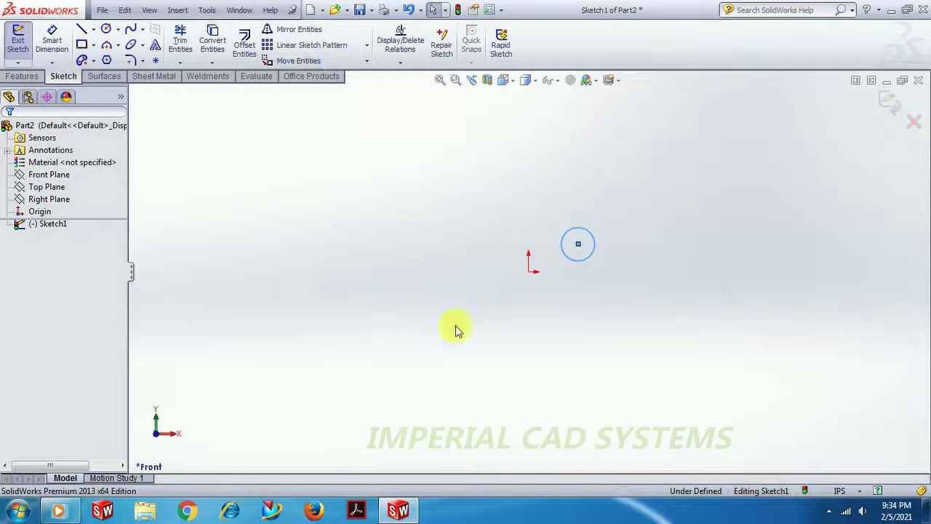
Step: Pan the view to shift the circle and origin toward the left
right_click(372, 148)
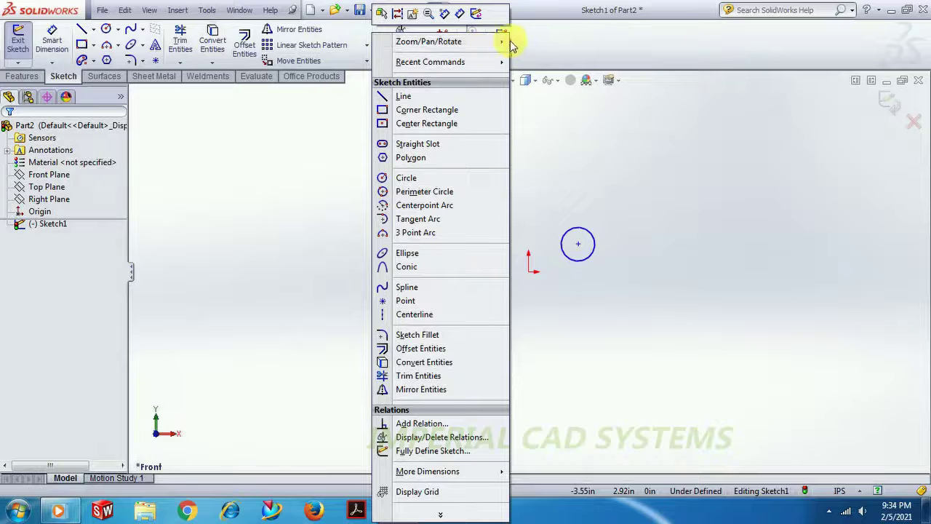
mouse_move(509, 42)
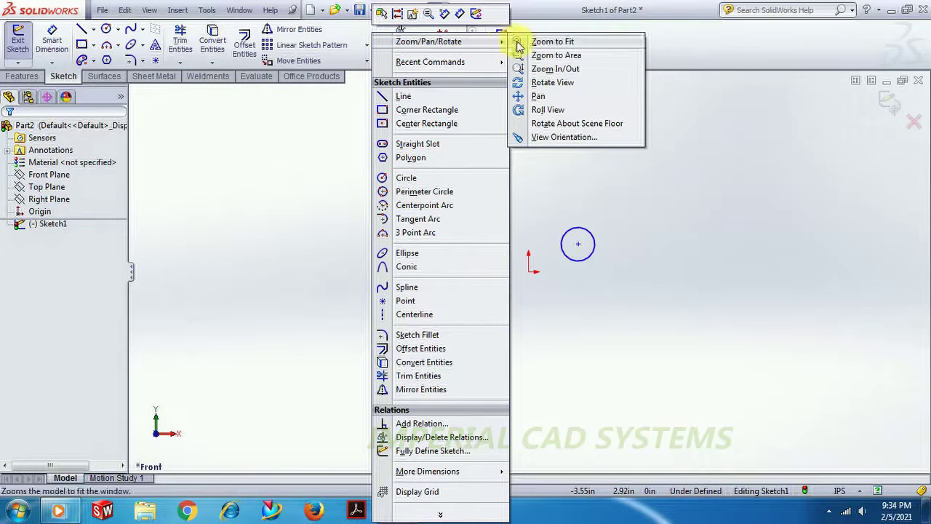
click(552, 96)
mouse_move(548, 243)
mouse_down()
mouse_move(393, 242)
mouse_move(264, 303)
mouse_up()
right_click(275, 190)
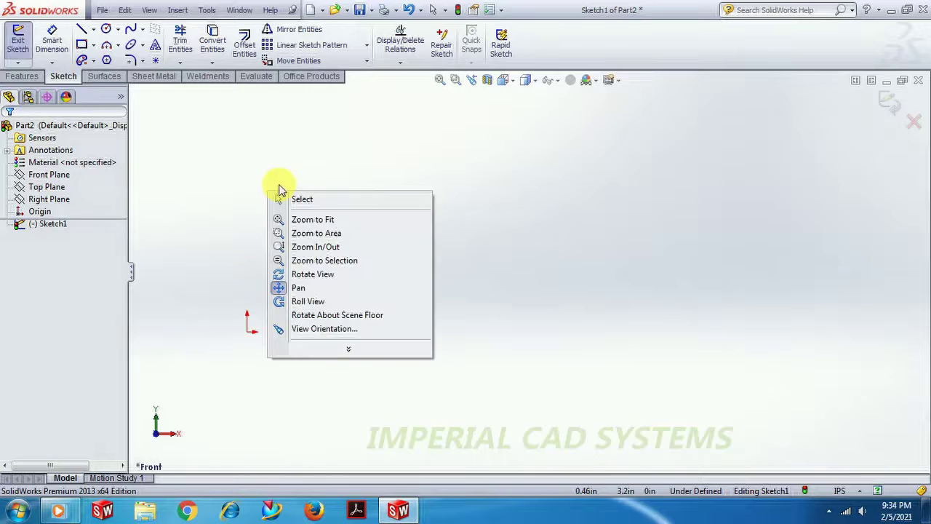
key(Escape)
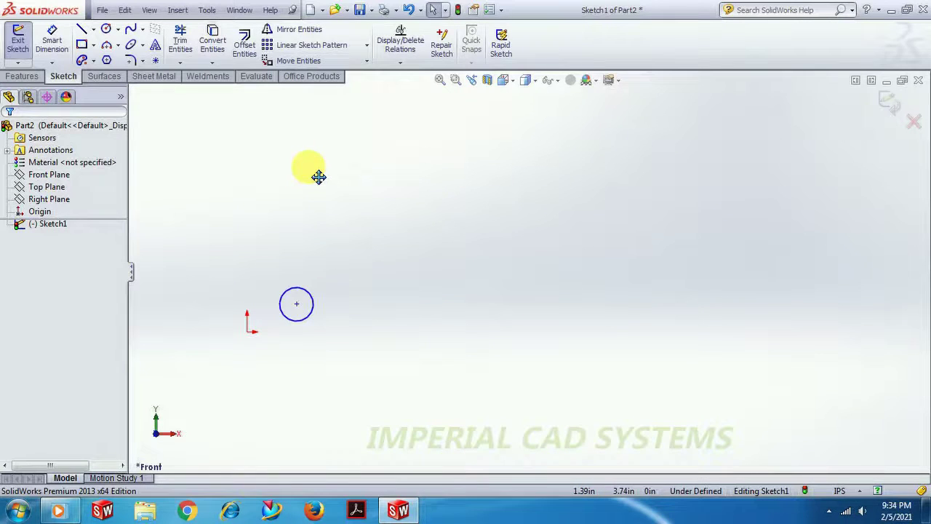
click(53, 34)
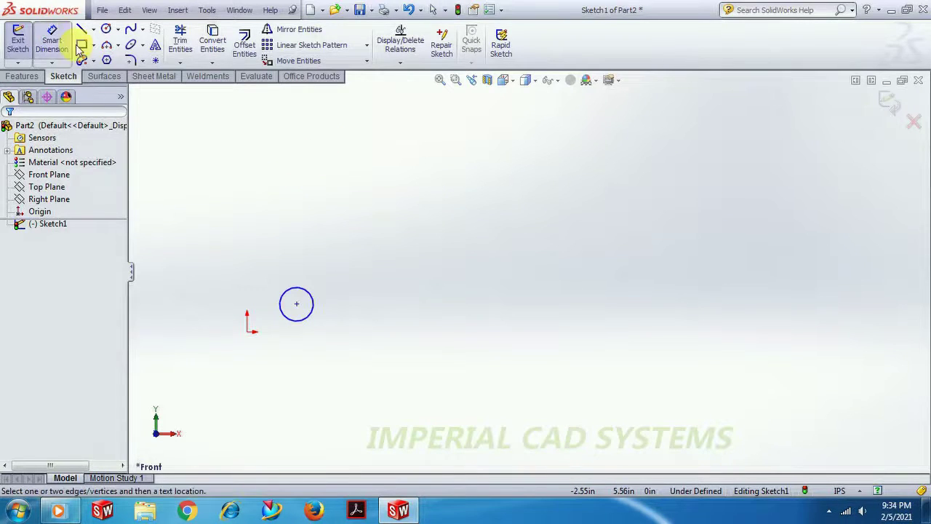
Step: Dimension the circle at Ø.76 and its centre .63 vertically from the origin
click(314, 302)
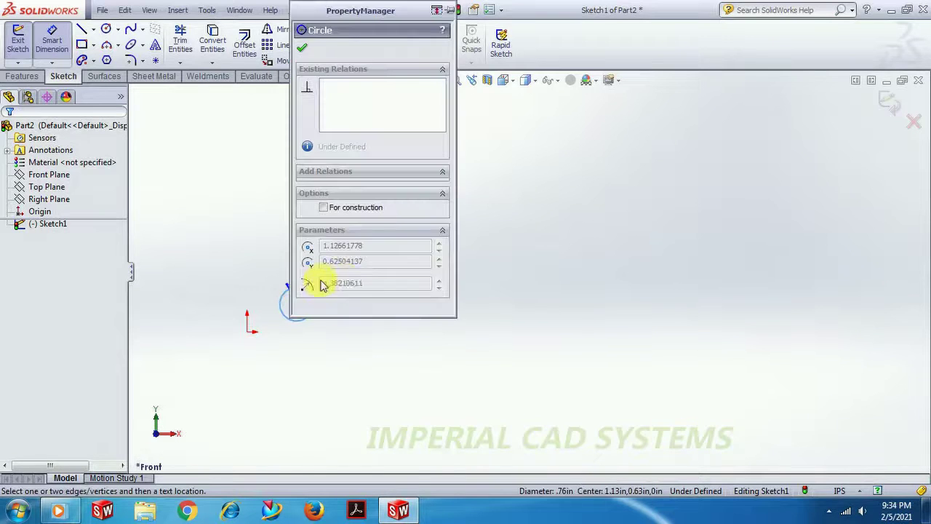
drag(349, 11, 529, 47)
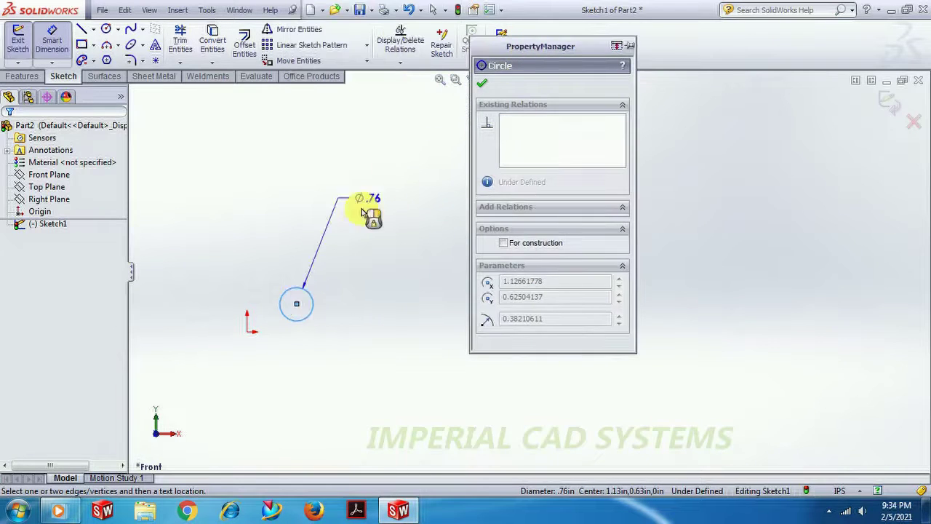
click(347, 285)
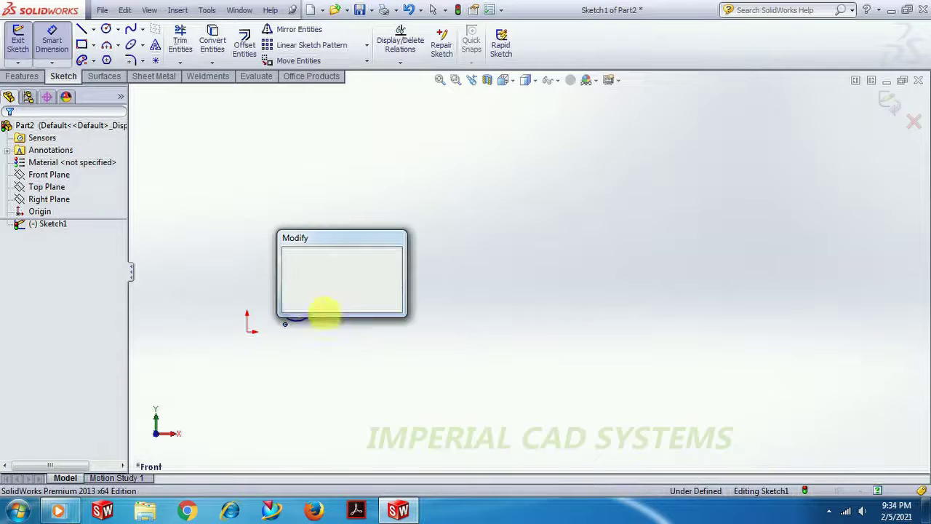
click(296, 304)
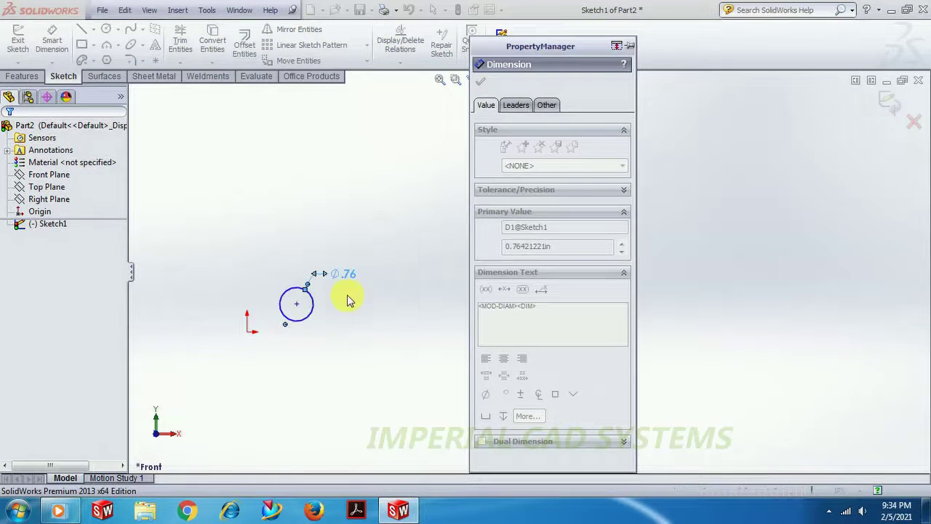
click(248, 331)
click(296, 306)
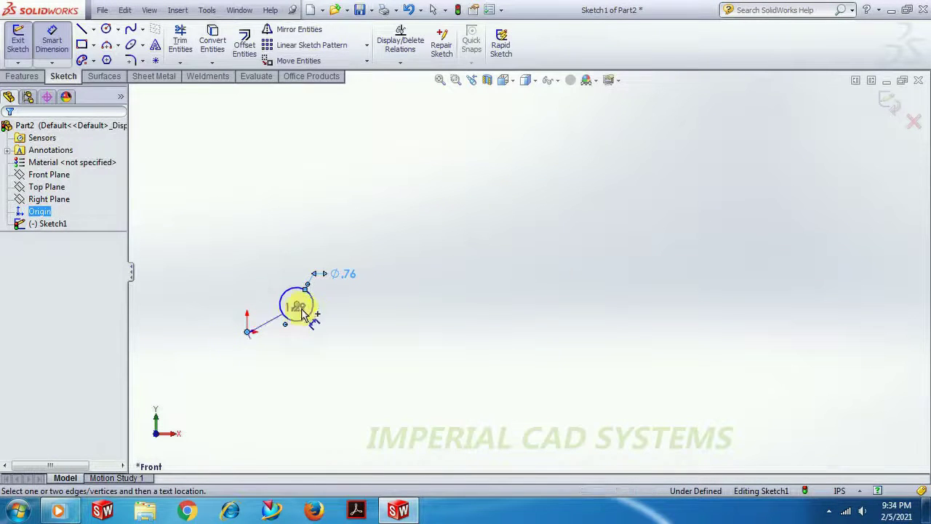
click(386, 314)
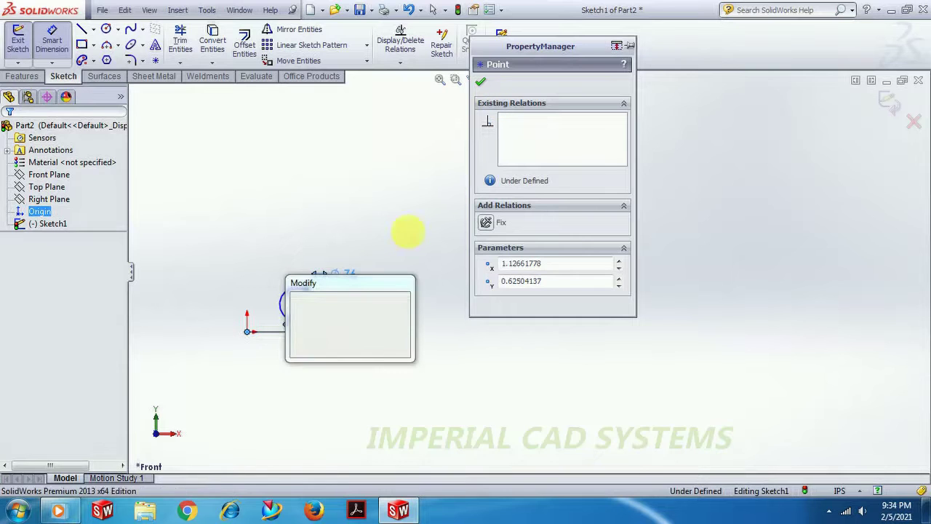
click(295, 347)
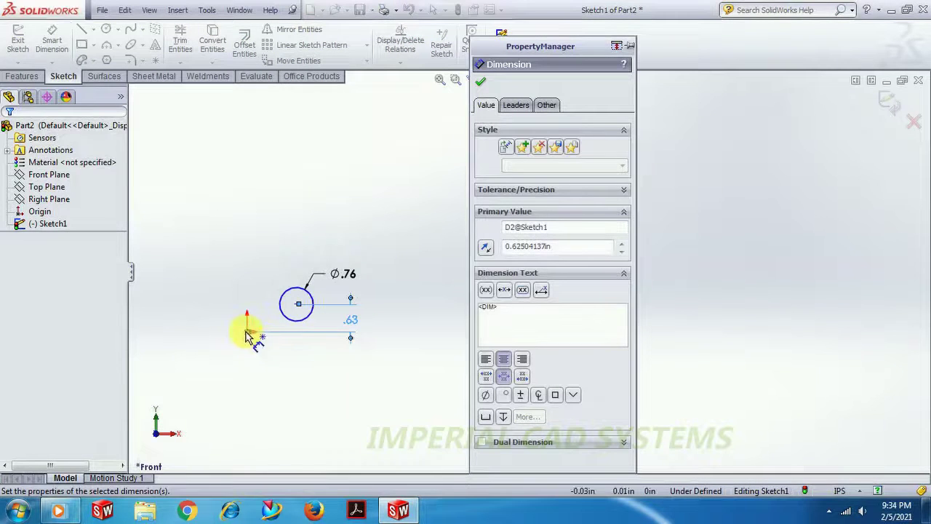
Step: Add the 1.13 horizontal dimension from origin to circle centre, discarding a diagonal one
click(247, 331)
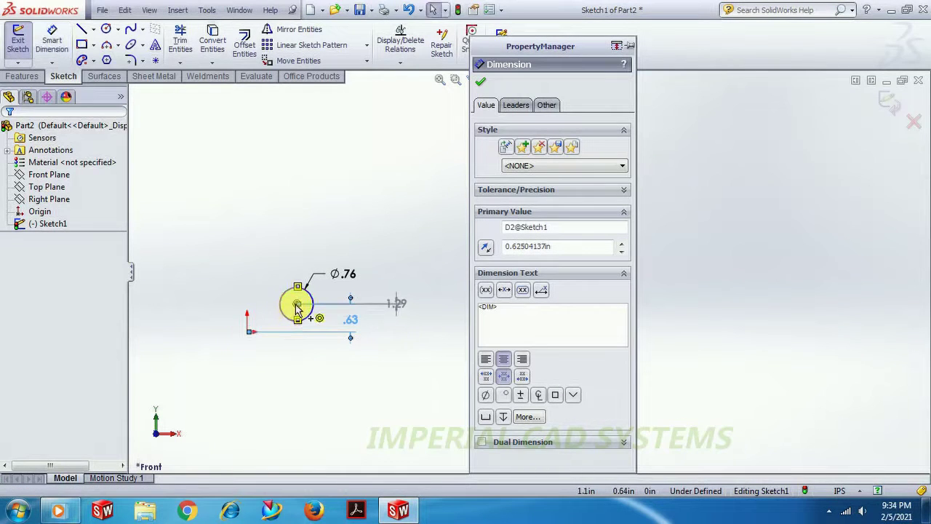
key(Escape)
key(Escape)
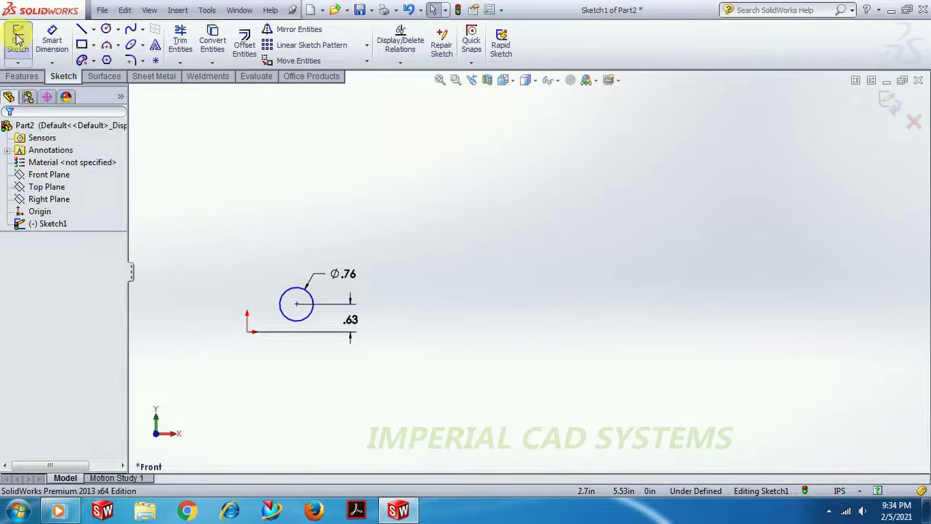
click(52, 40)
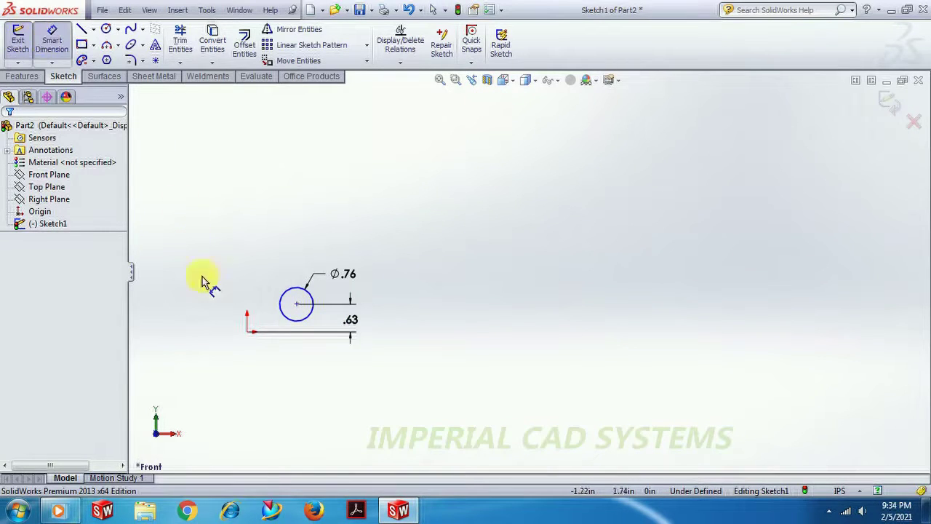
click(248, 333)
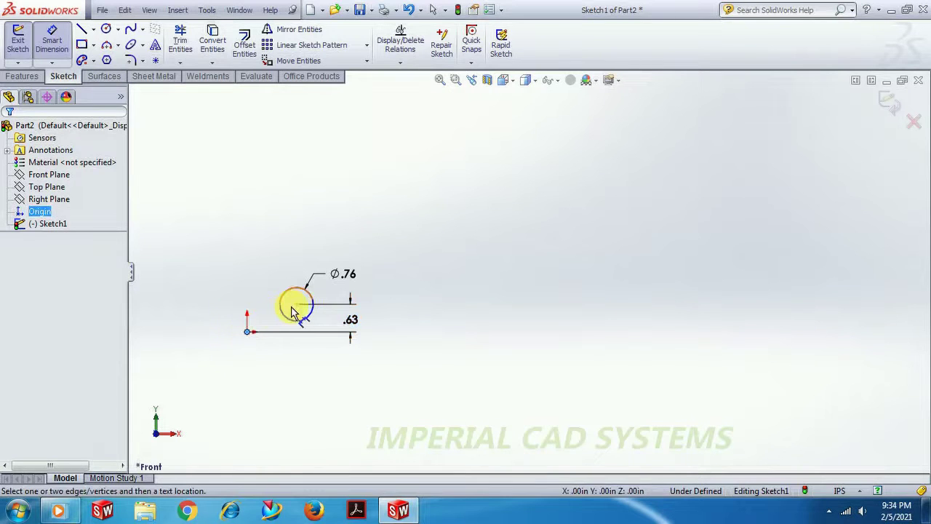
click(294, 304)
click(269, 261)
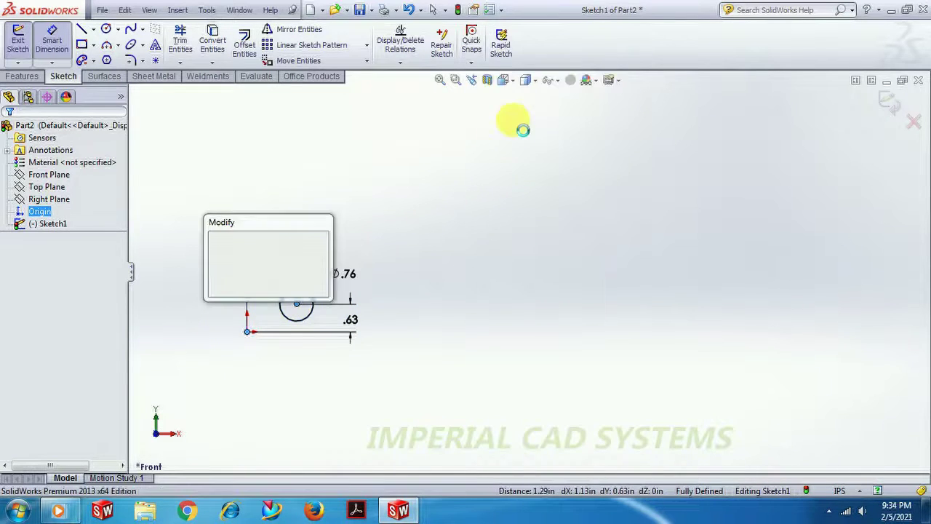
click(217, 287)
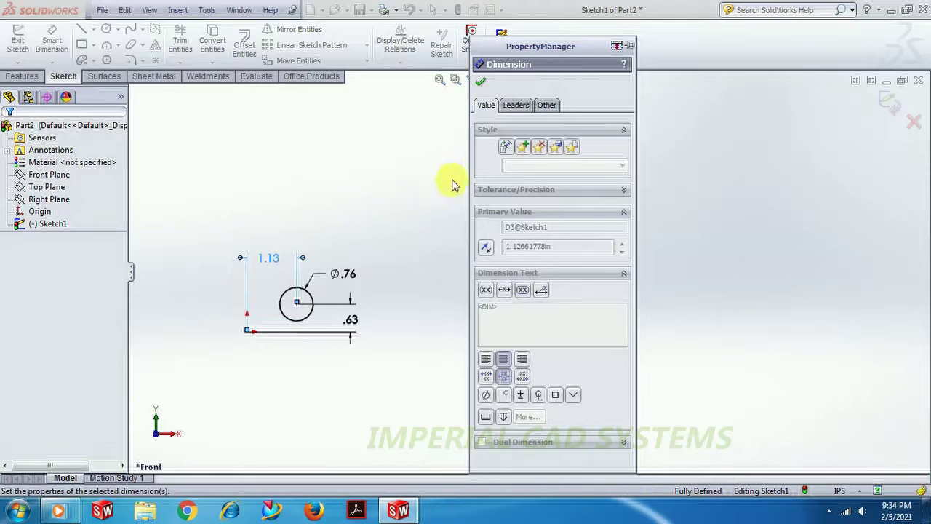
click(482, 85)
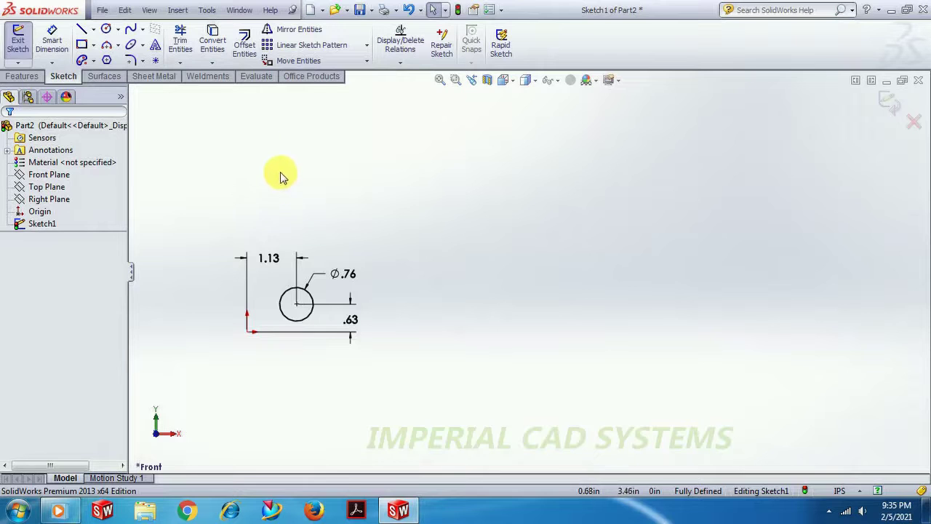
Step: Start a linear sketch pattern with the circle as the entity to repeat
click(284, 48)
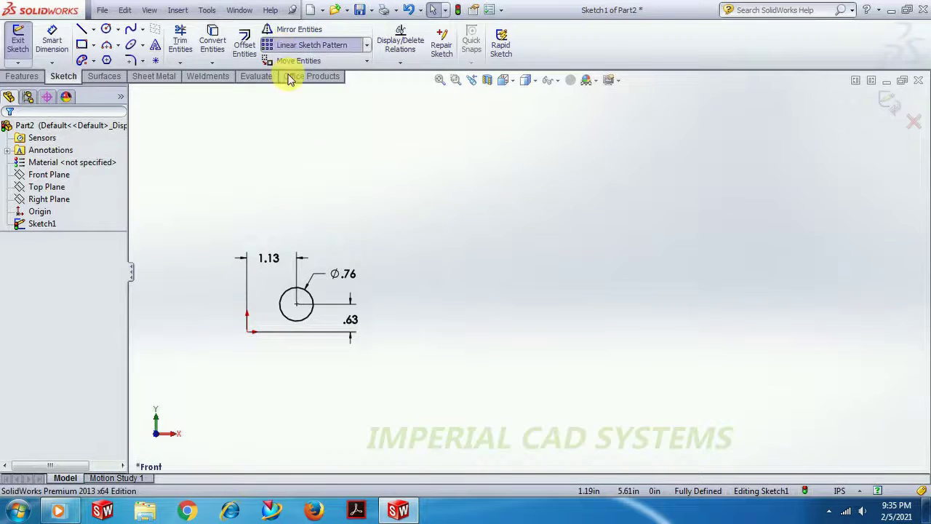
drag(575, 45, 682, 30)
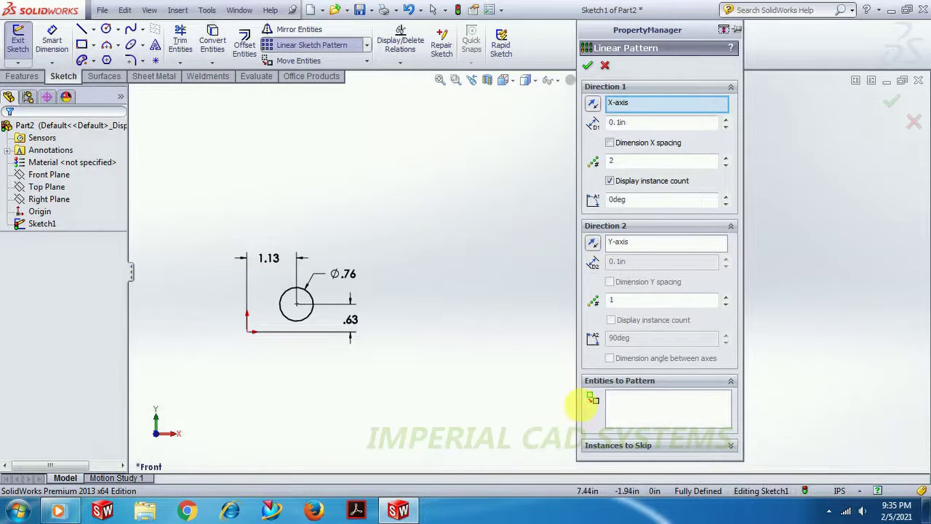
click(651, 413)
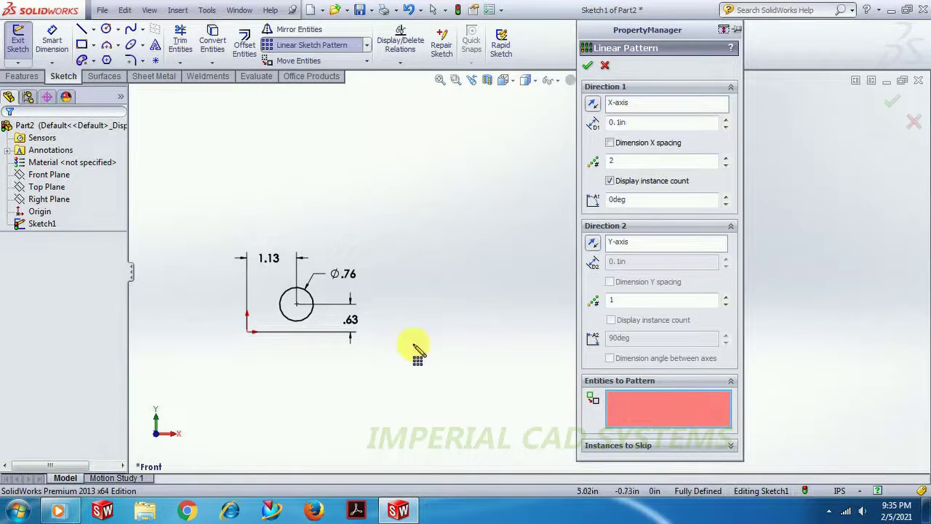
click(297, 322)
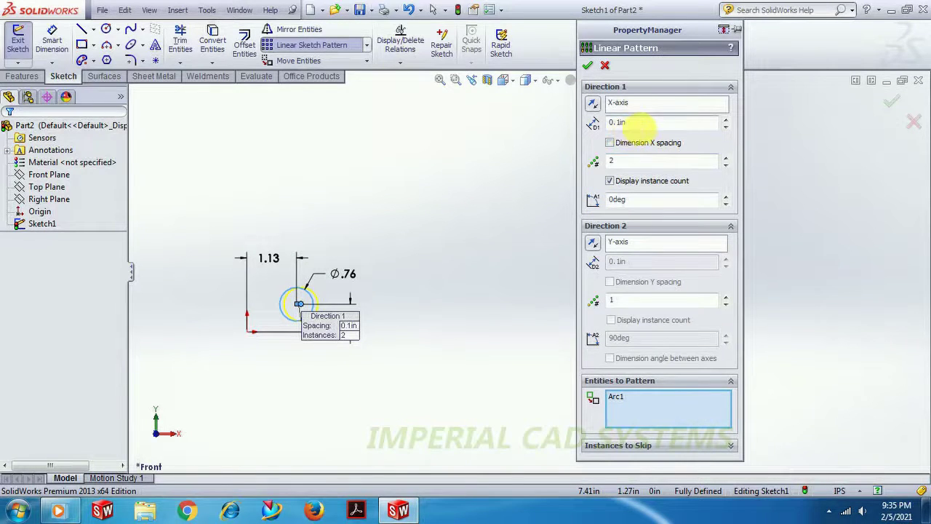
Step: Edit the Direction 1 spacing field, trying 2in after an invalid-number warning
click(730, 129)
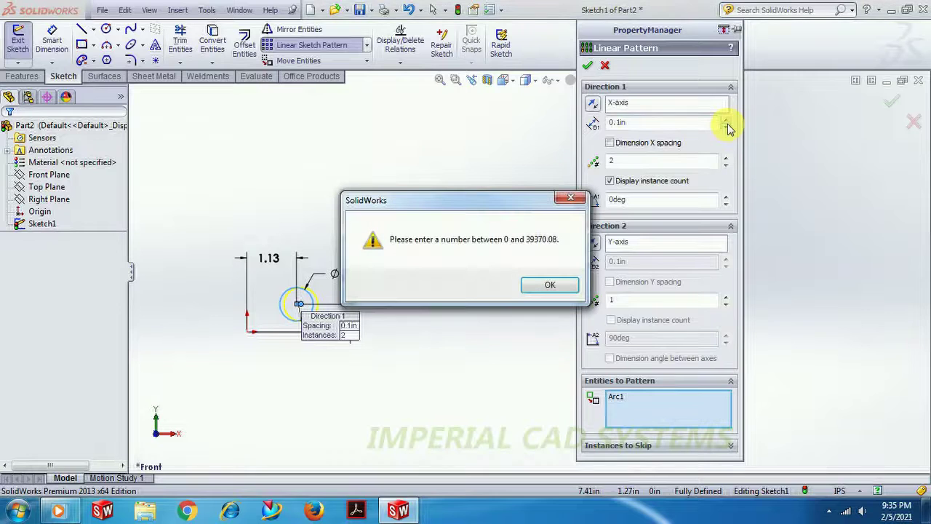
click(561, 285)
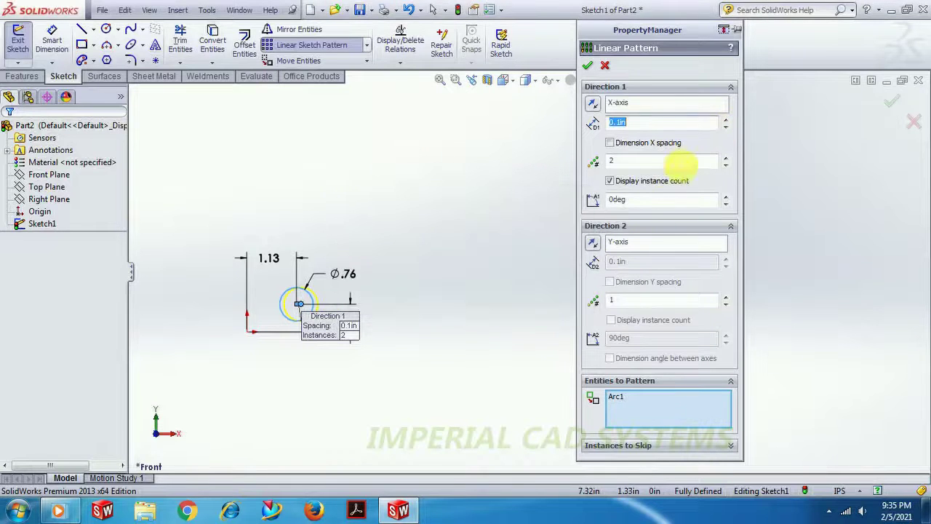
click(725, 127)
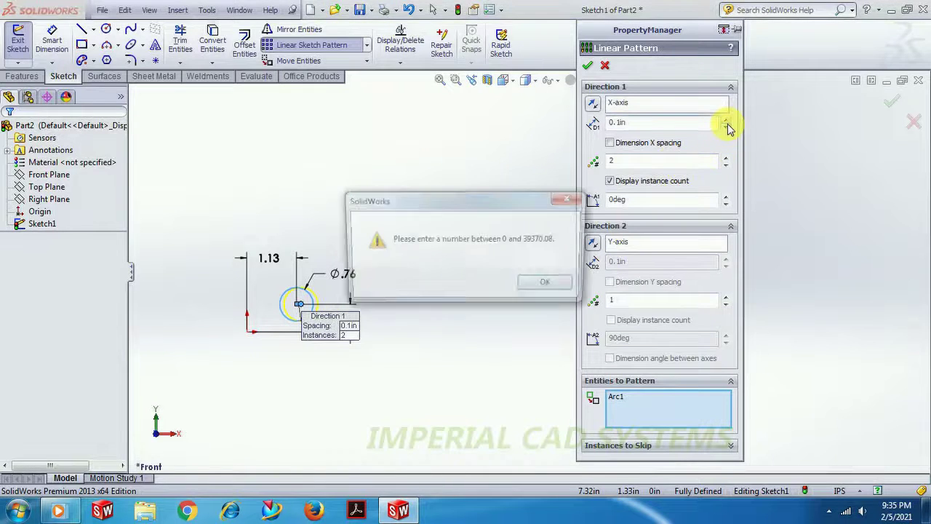
click(551, 284)
text(0)
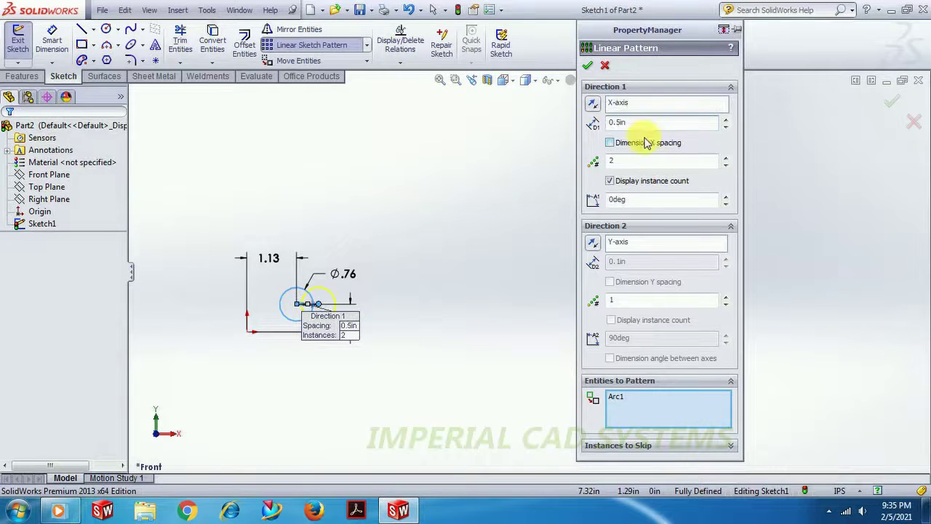
drag(658, 122, 593, 125)
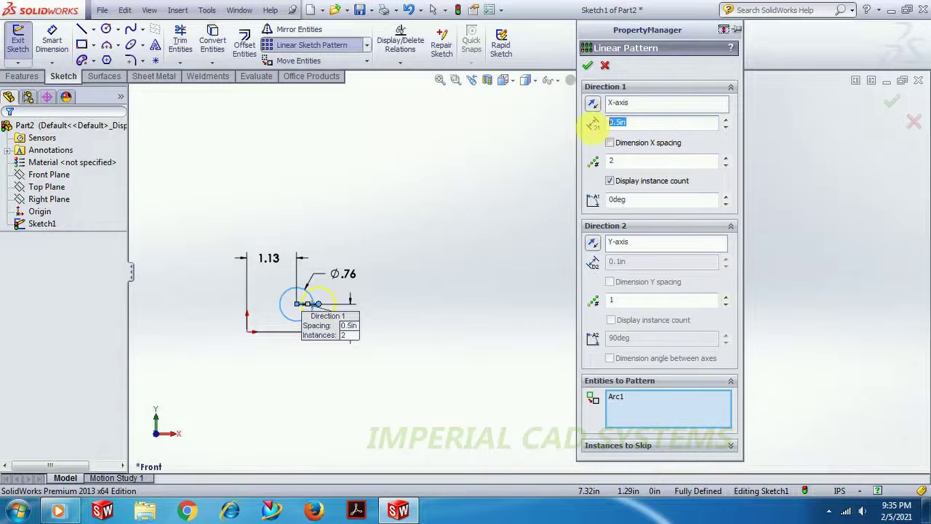
text(2in)
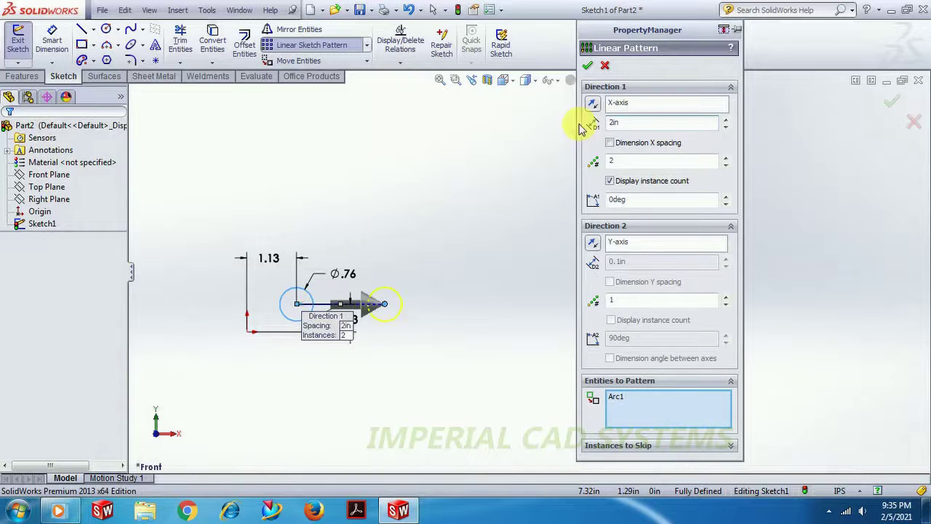
drag(644, 125, 596, 126)
text(1.5)
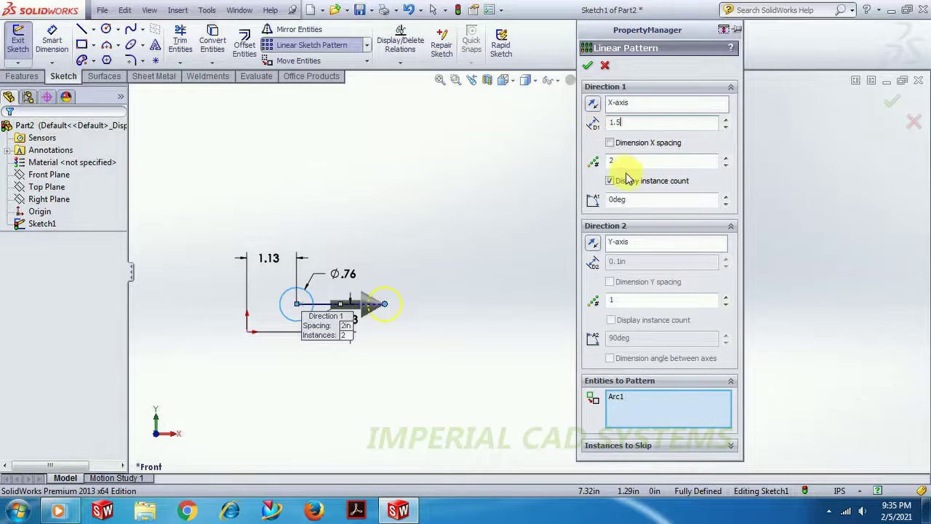
Step: Set Direction 1 to 5 instances with 1.5in spacing
click(725, 158)
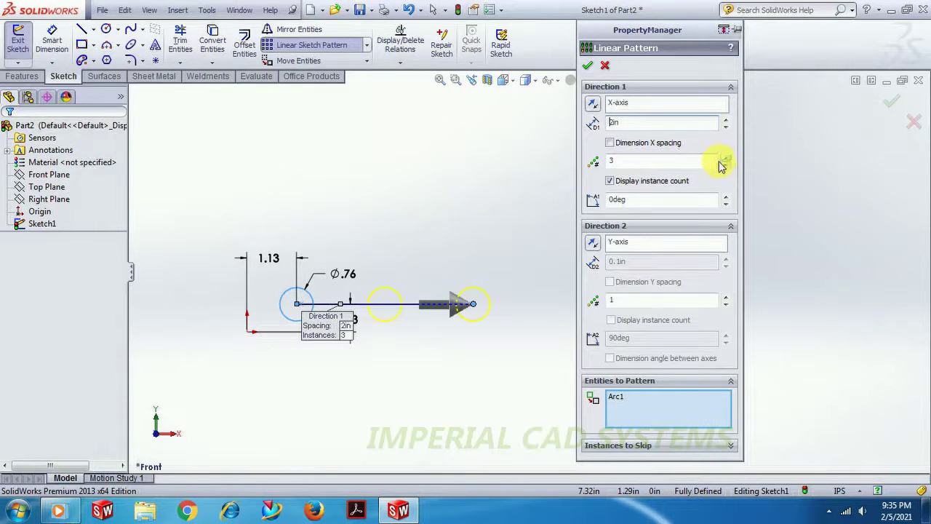
click(727, 166)
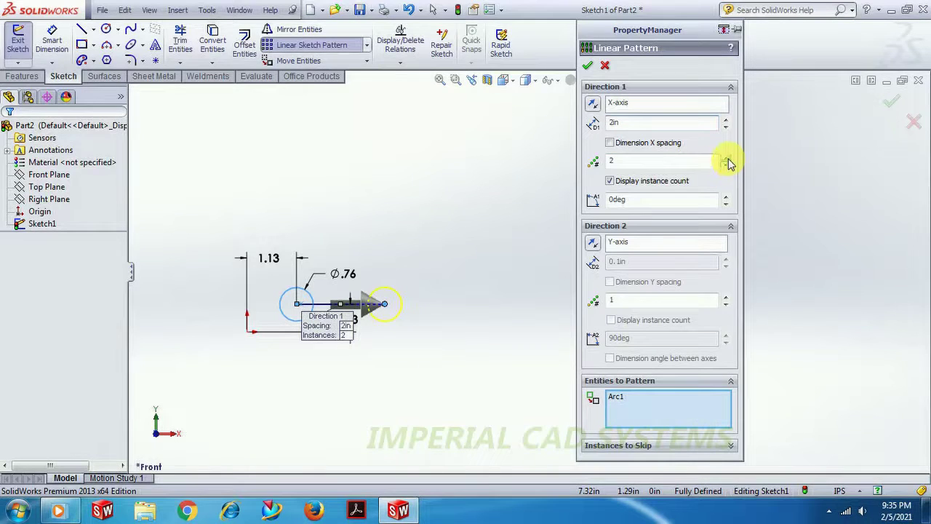
click(727, 158)
click(726, 159)
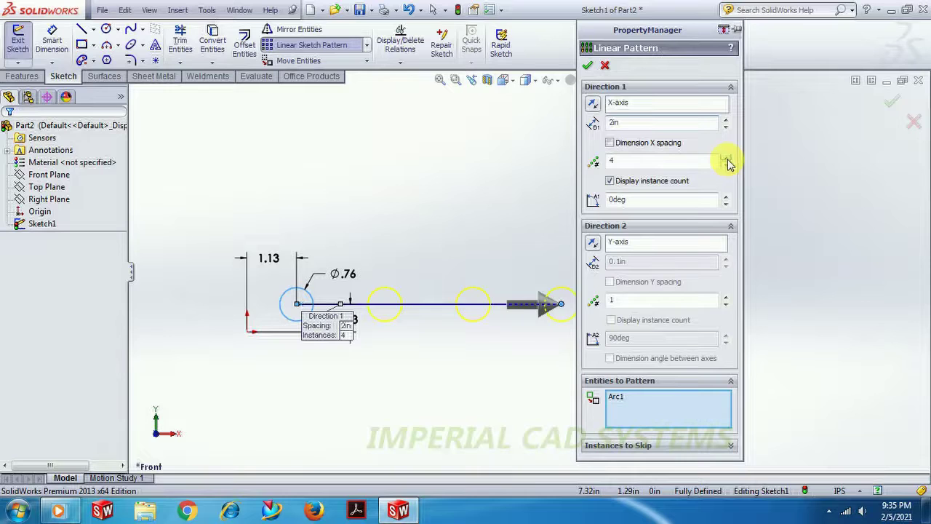
click(727, 159)
drag(673, 38, 774, 43)
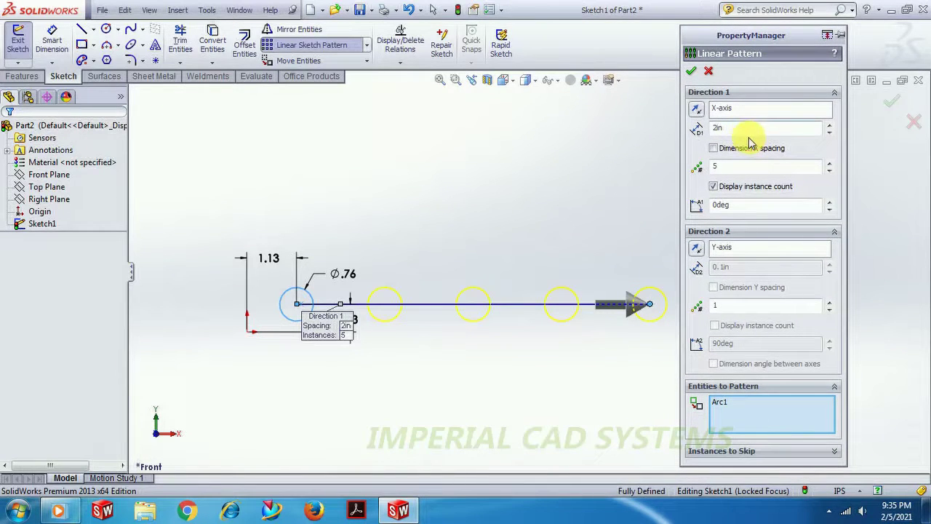
drag(743, 129, 700, 129)
text(1)
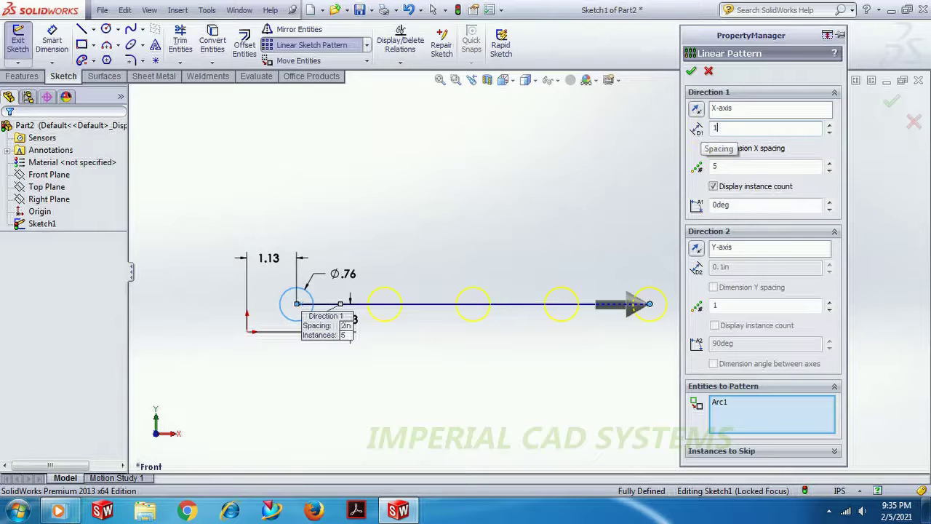
text(.5)
key(Return)
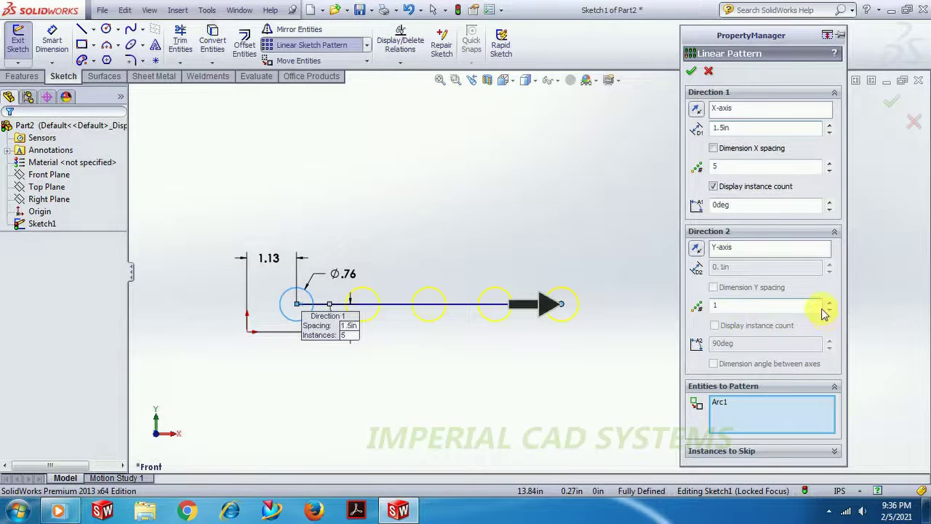
Step: Enable Direction 2 along Y with 4 instances at 1.25in spacing and accept the pattern
click(748, 249)
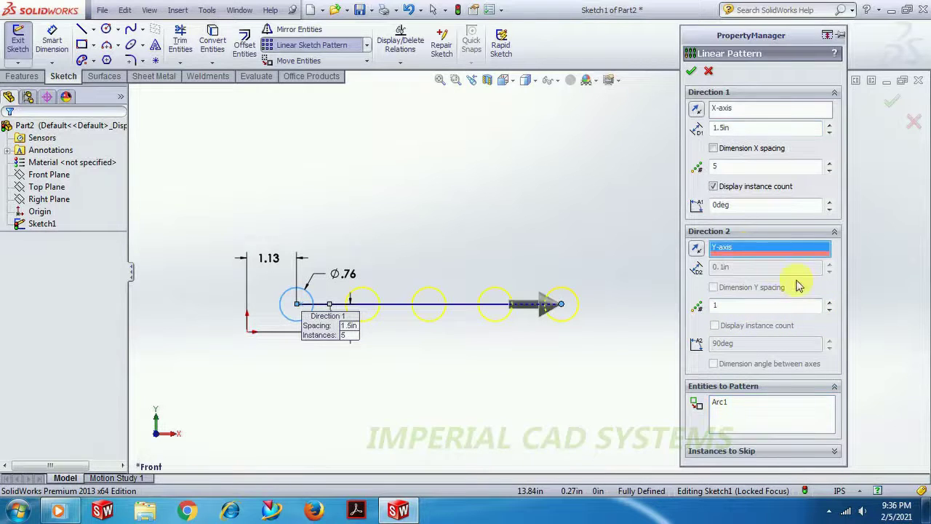
click(831, 302)
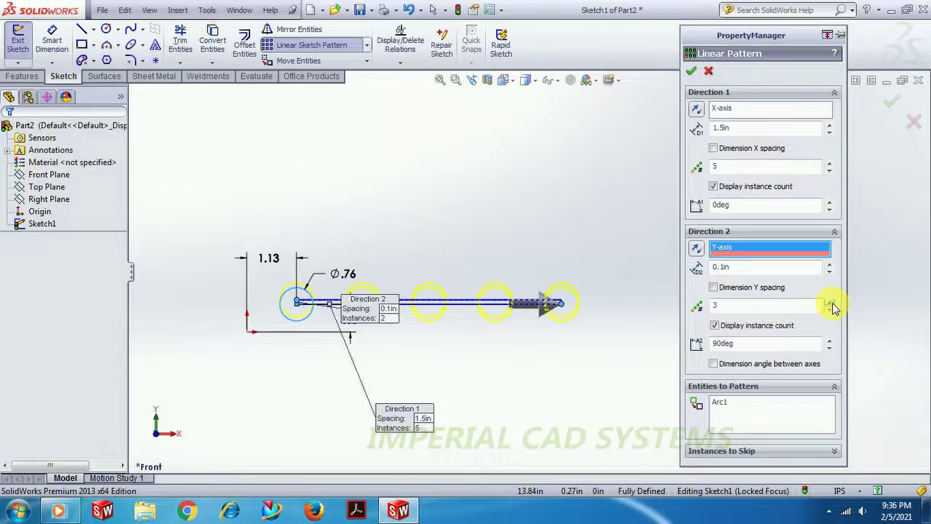
click(831, 303)
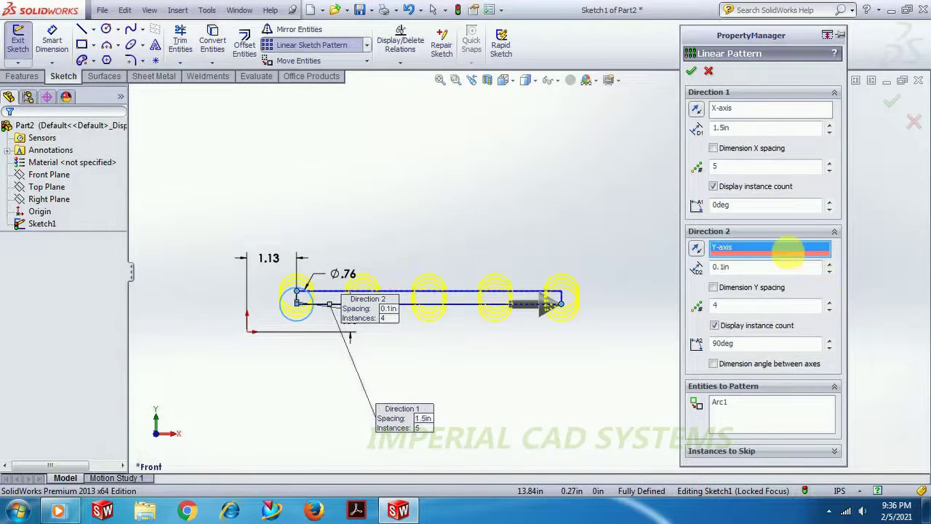
click(755, 267)
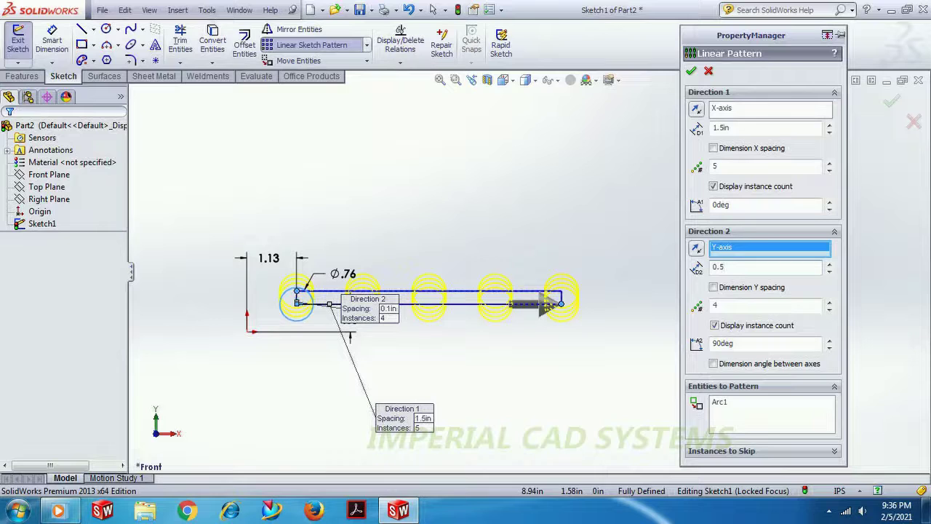
key(Return)
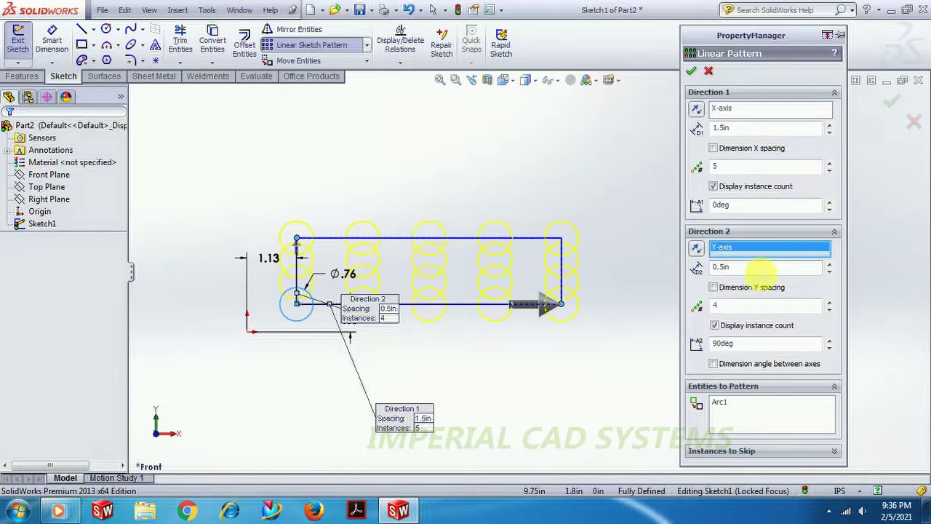
drag(786, 267, 717, 267)
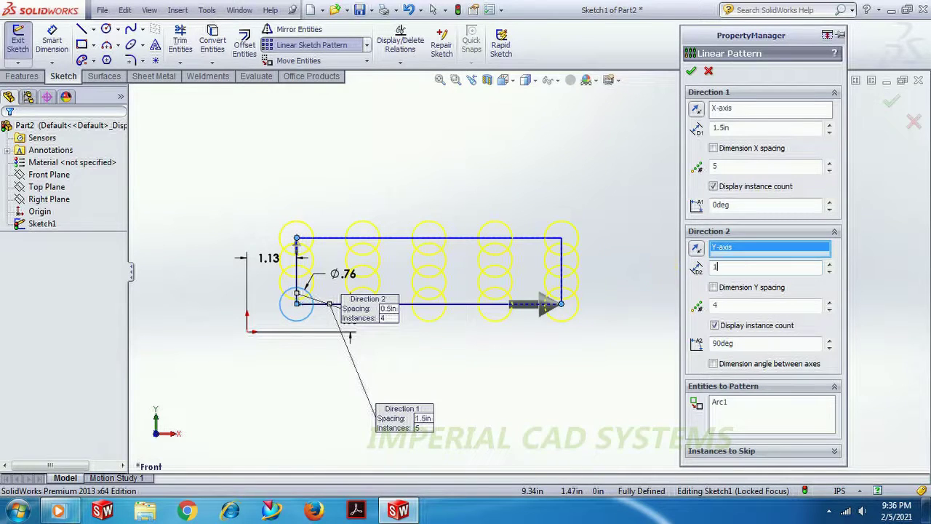
key(Return)
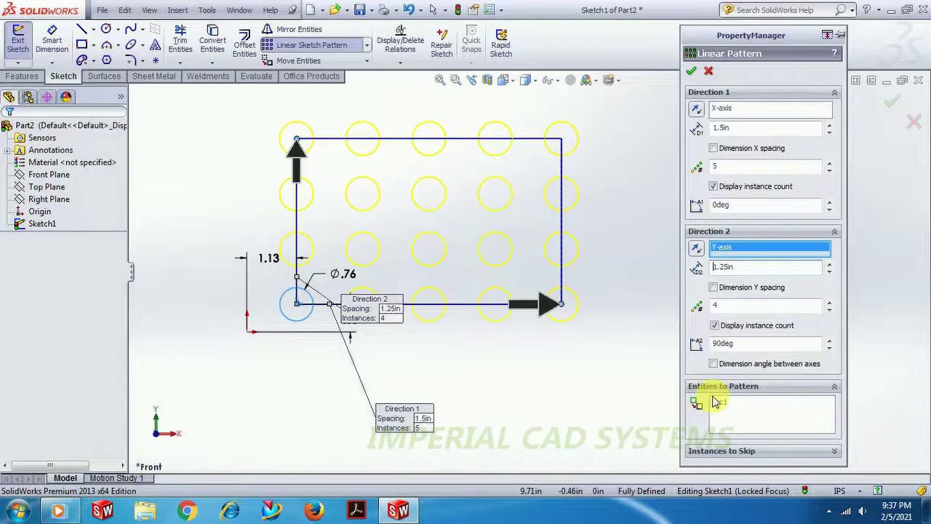
click(692, 72)
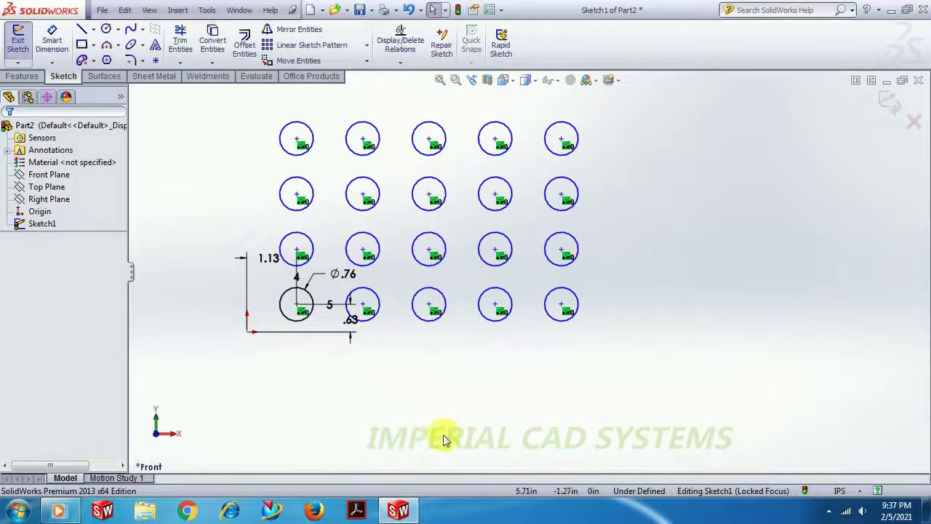
Step: Change the pattern's column-count dimension from 5 to 6
click(295, 286)
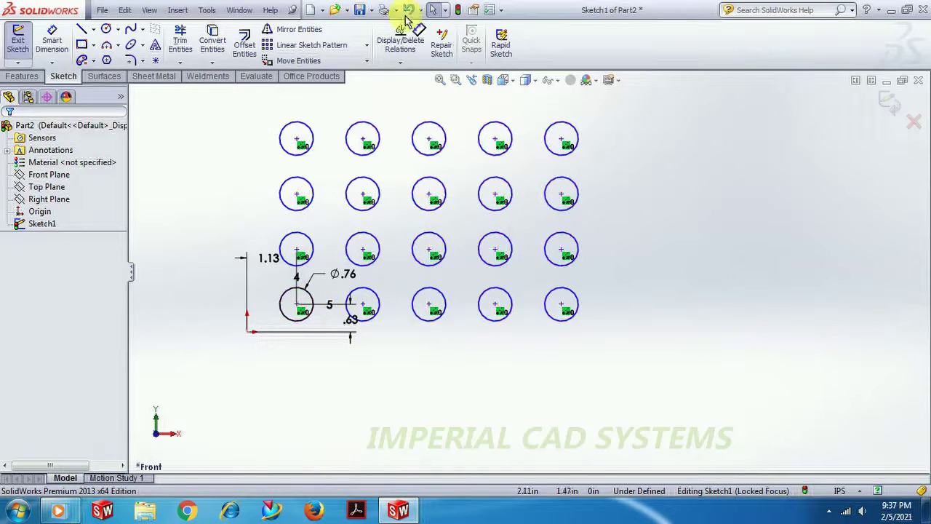
double_click(331, 313)
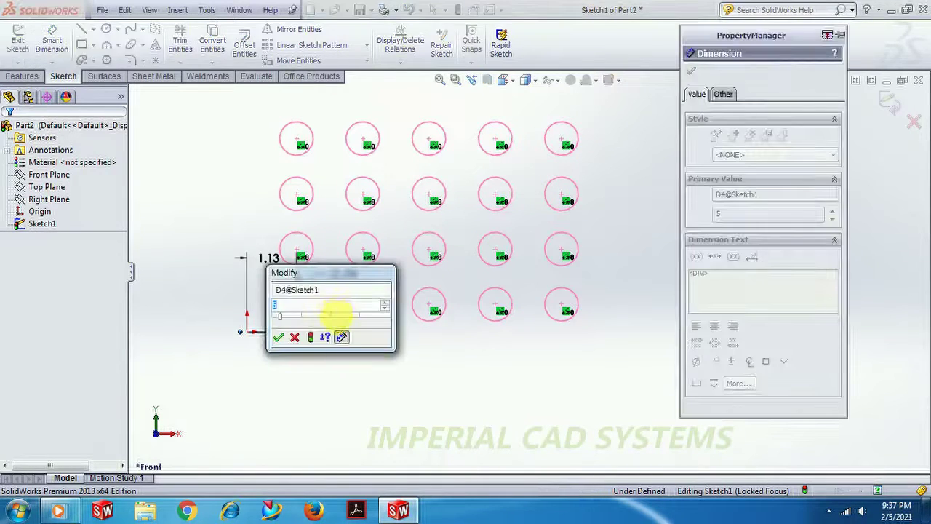
text(6)
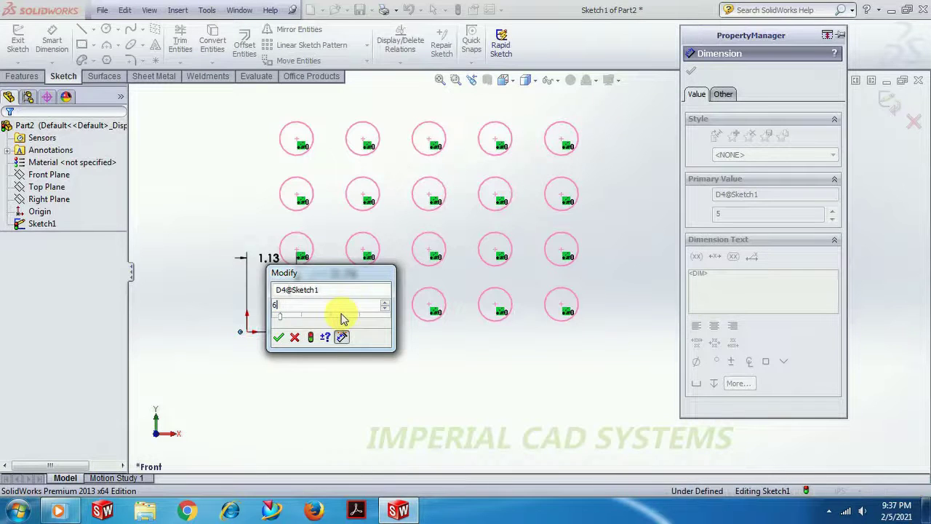
key(Return)
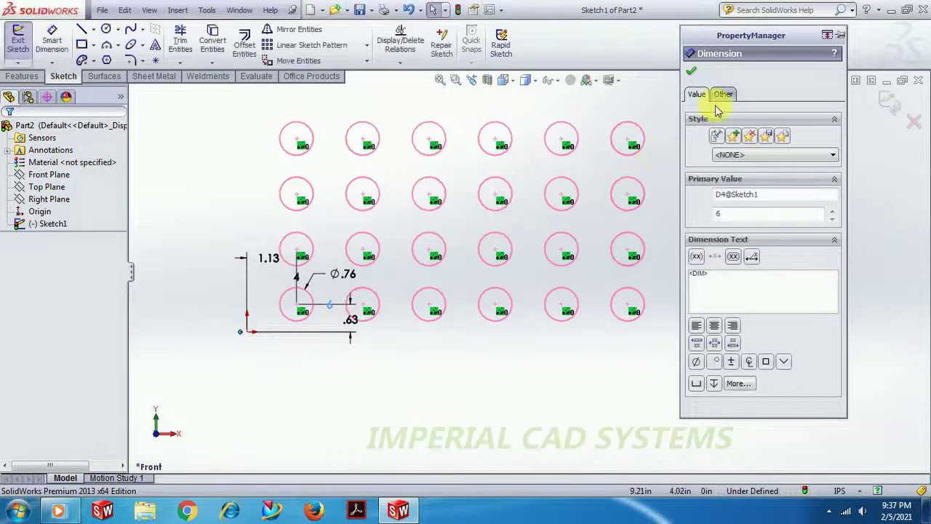
click(692, 71)
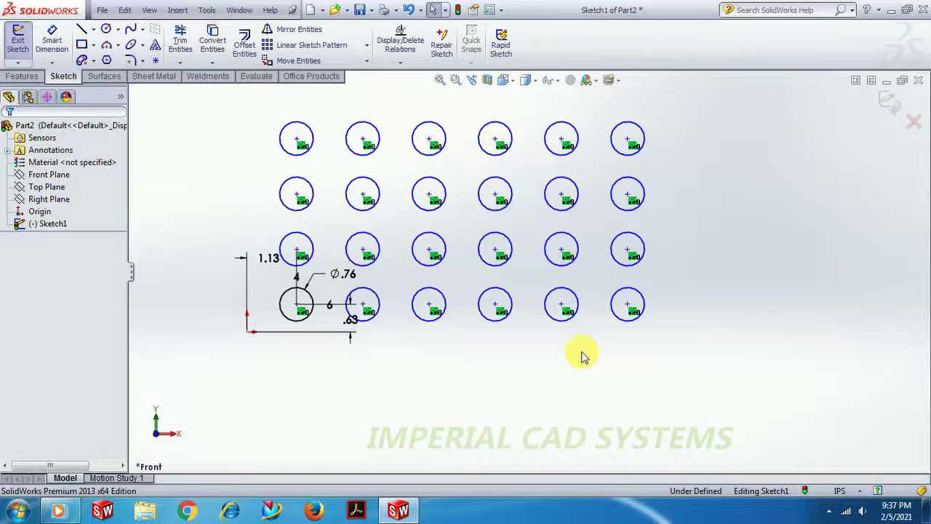
Step: Change the pattern's row-count dimension from 4 to 5
click(302, 285)
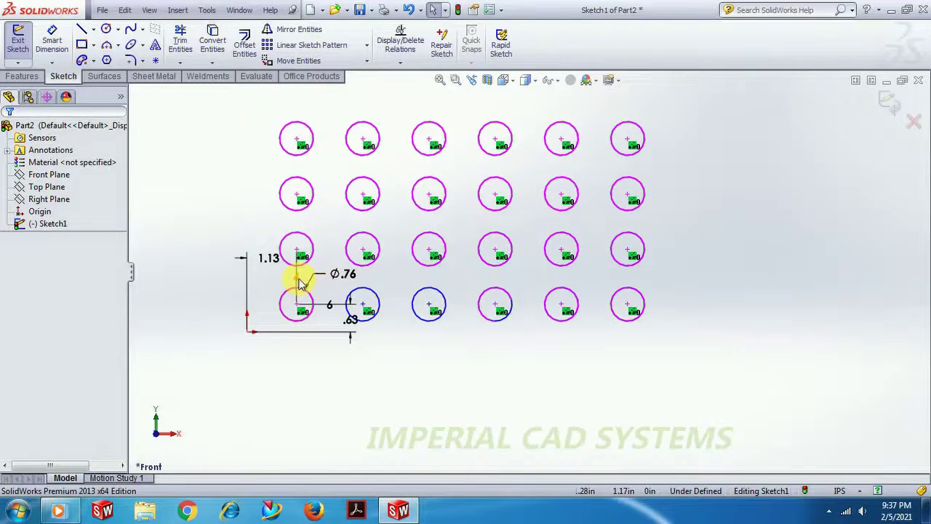
double_click(297, 278)
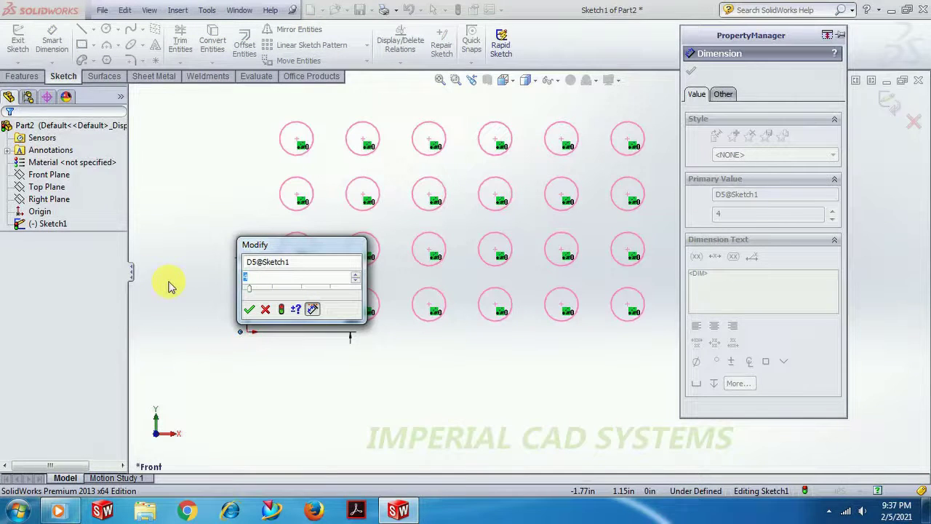
text(5)
key(Return)
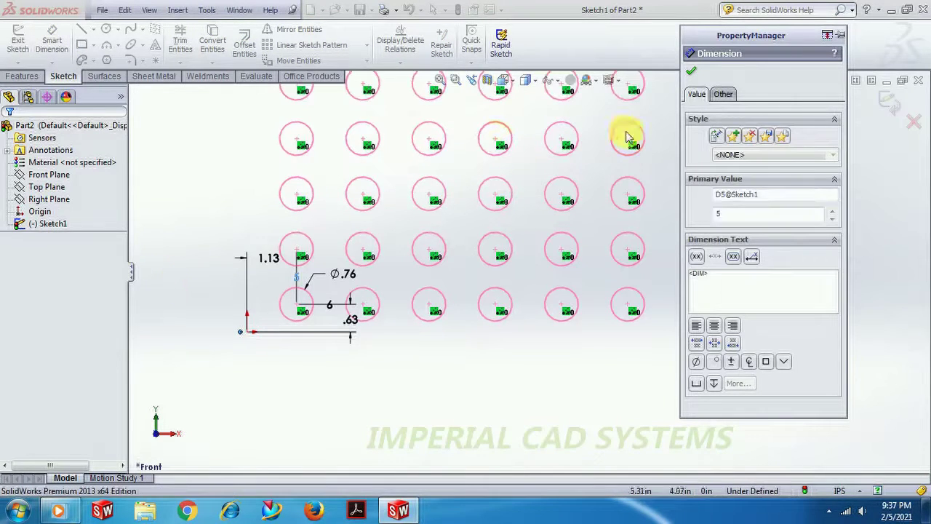
click(692, 74)
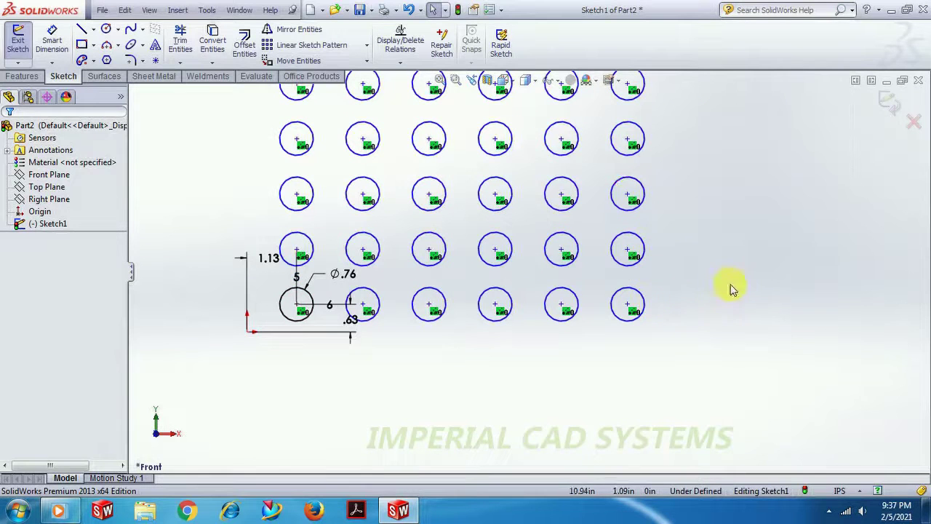
mouse_move(694, 299)
ctrl+middle_down()
mouse_move(703, 332)
mouse_move(691, 405)
ctrl+middle_up()
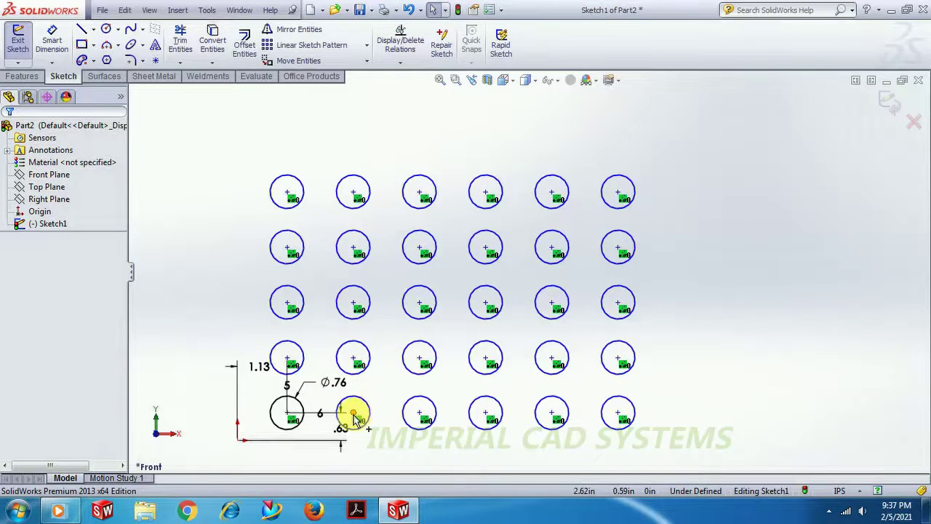
Step: Drag the seed circle's centre upward and close the Point properties
drag(353, 413, 455, 418)
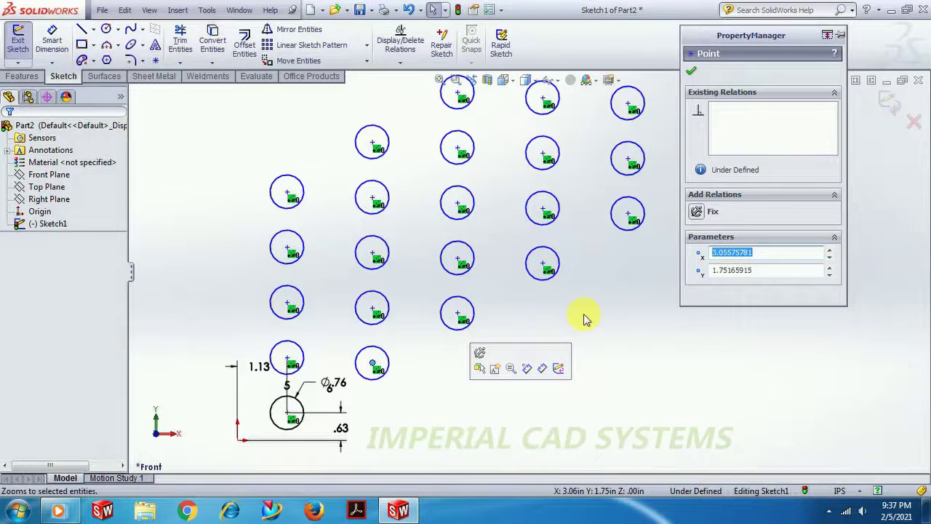
click(691, 74)
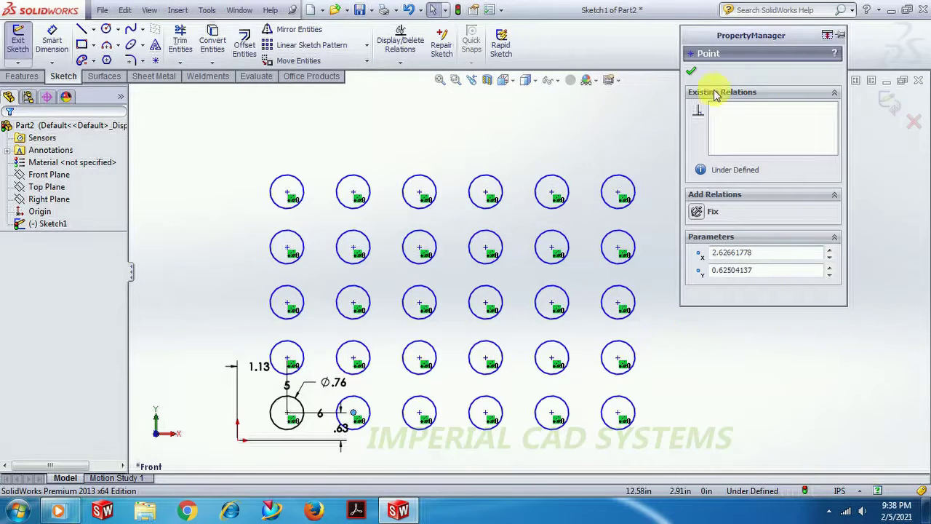
click(691, 72)
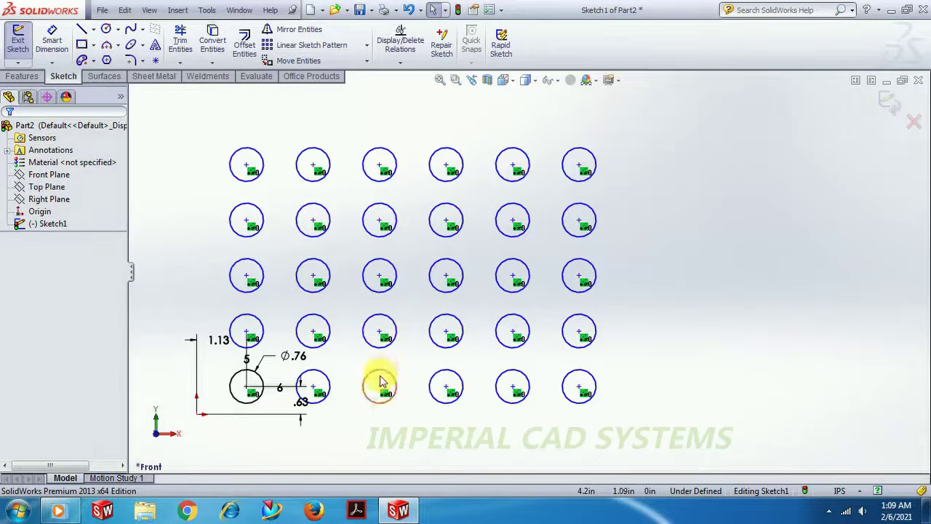
click(316, 390)
drag(316, 390, 346, 345)
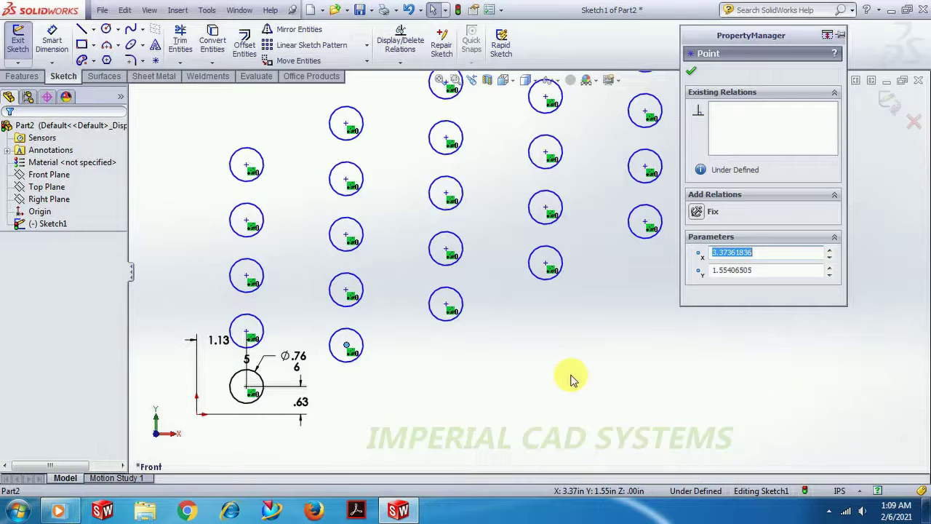
click(571, 378)
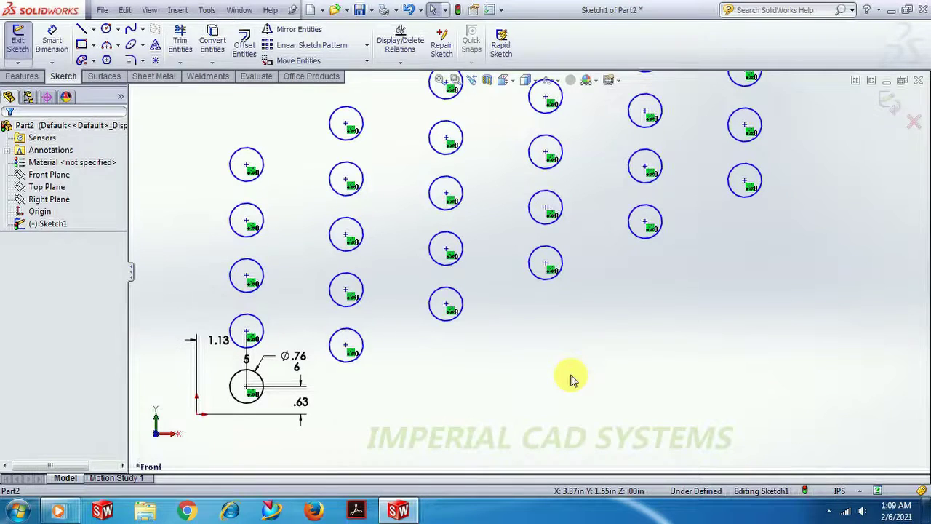
click(571, 379)
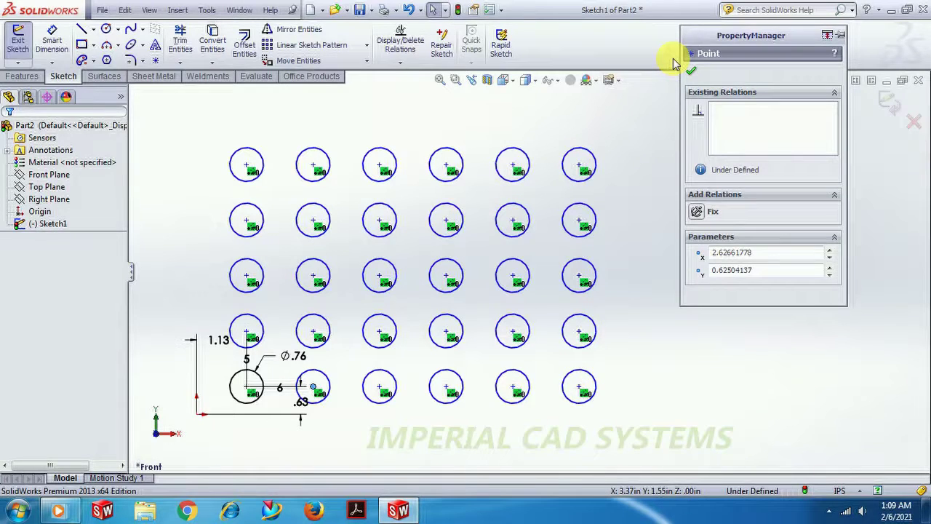
key(Escape)
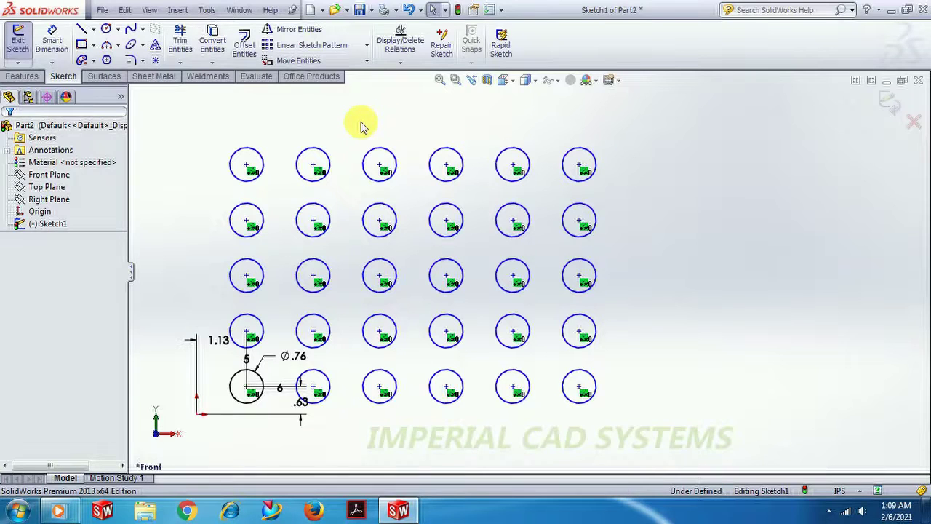
Step: Dimension the second circle's centre 2.63 horizontally from the origin
click(51, 43)
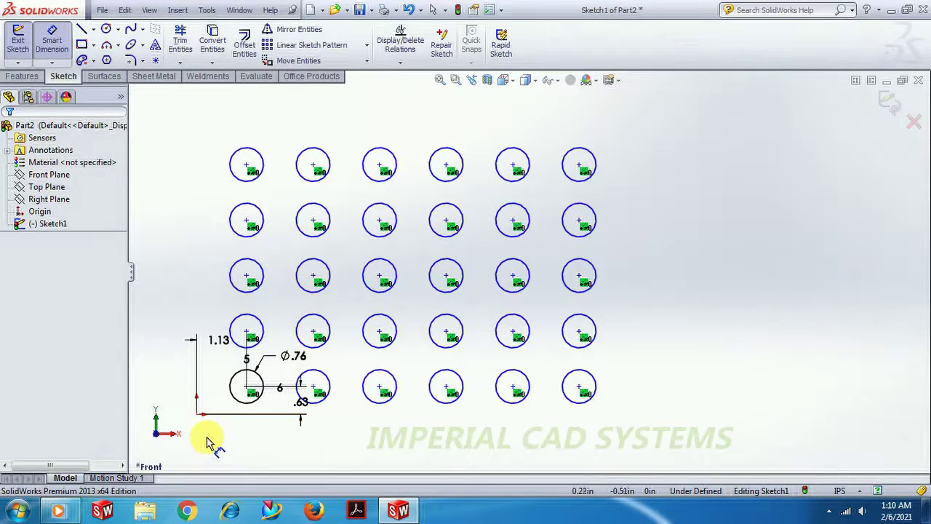
click(302, 402)
click(306, 390)
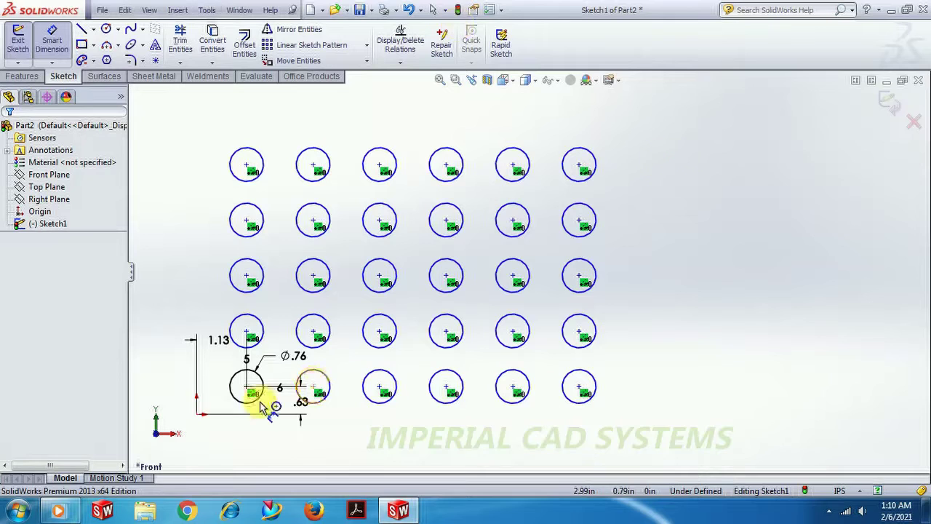
click(197, 416)
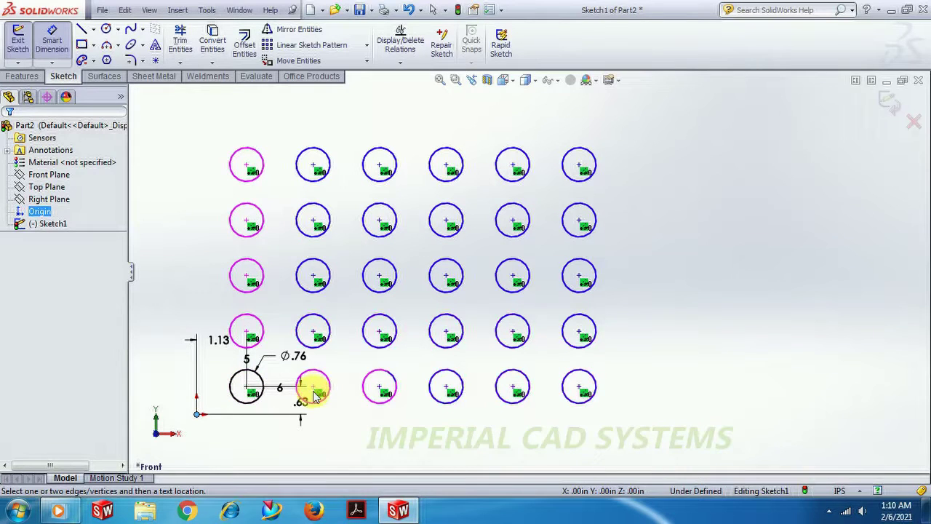
click(315, 391)
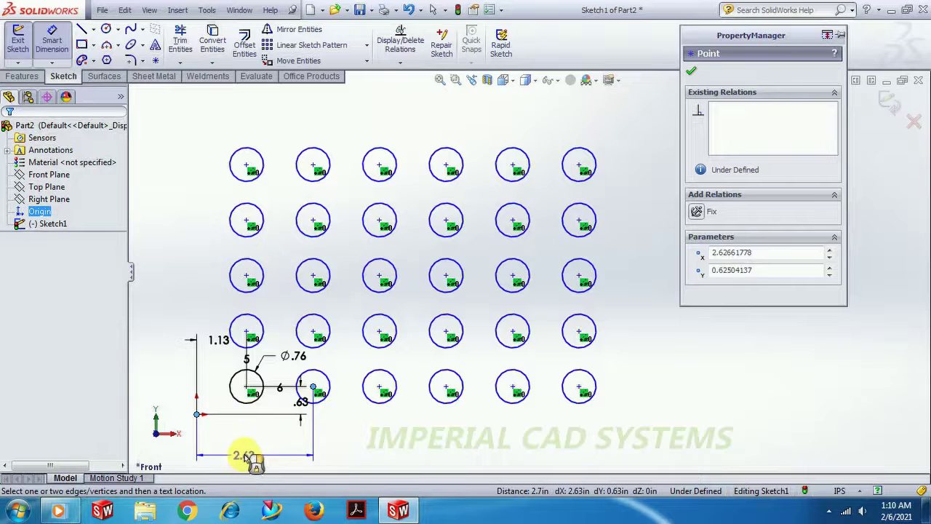
click(246, 453)
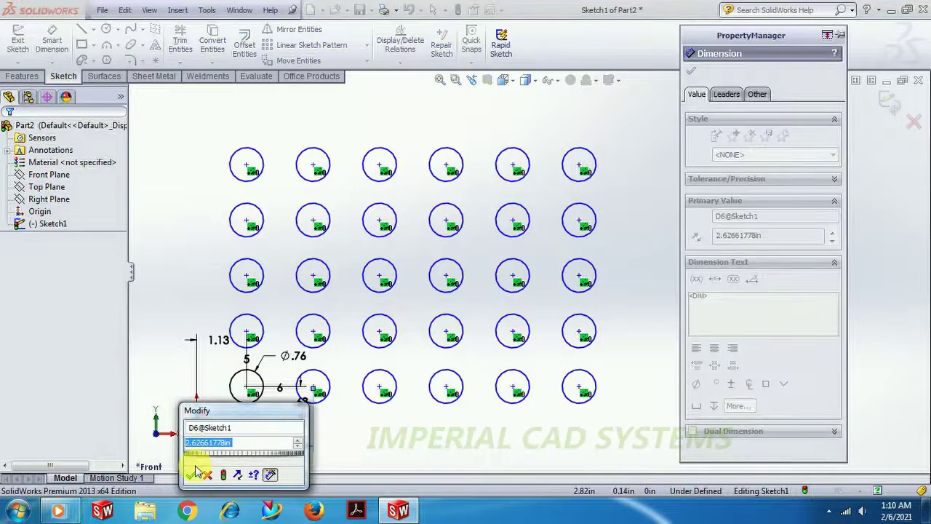
click(191, 474)
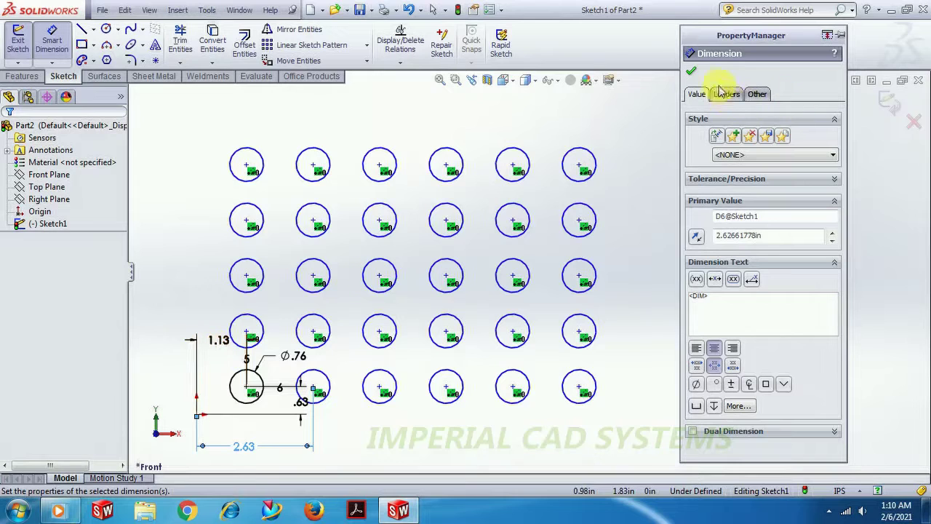
click(692, 75)
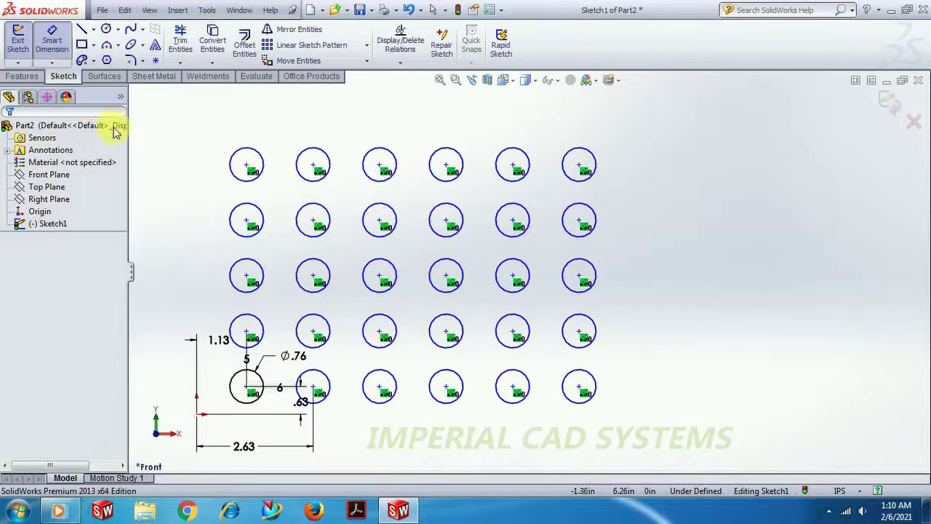
Step: Dimension the second circle's centre .63 vertically from the origin
click(196, 415)
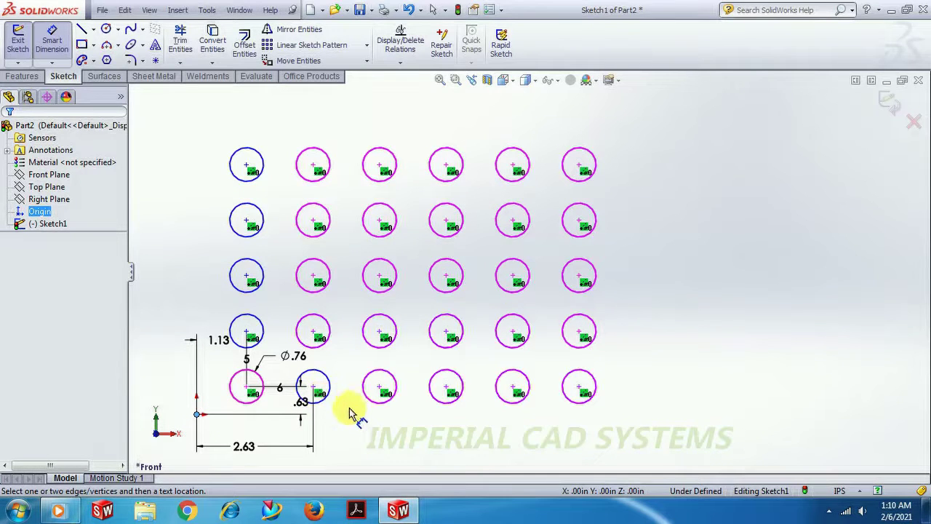
click(312, 388)
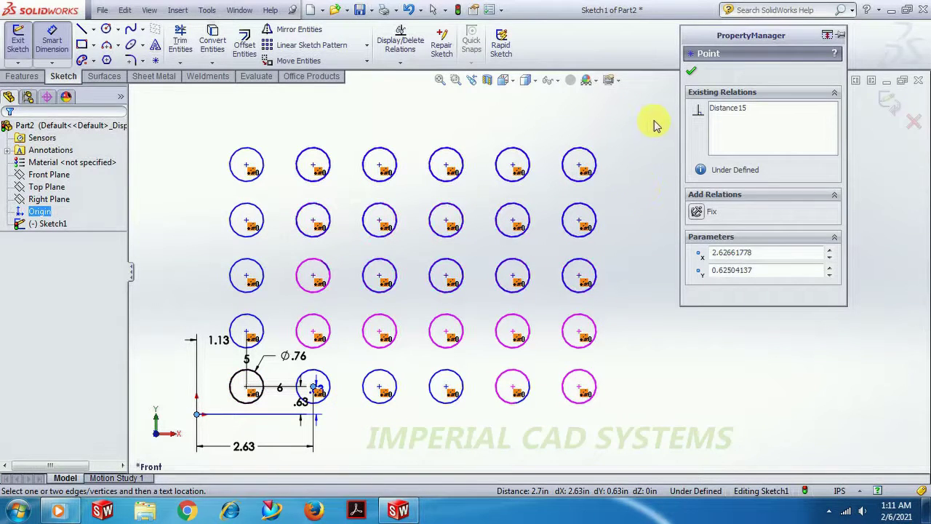
click(691, 71)
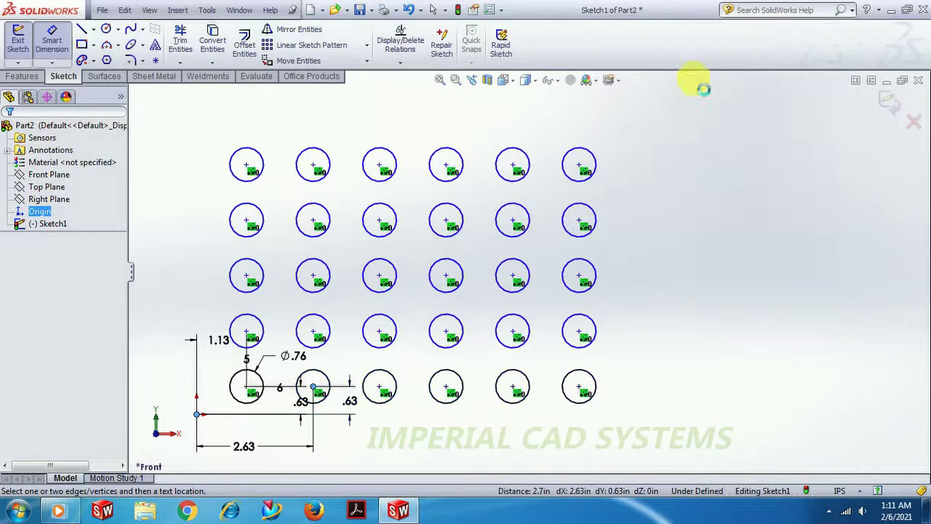
double_click(300, 402)
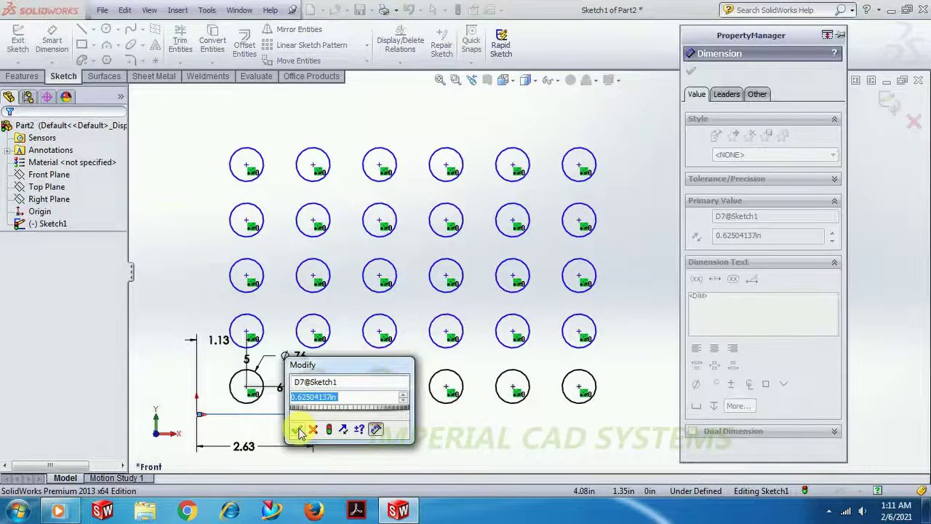
click(296, 430)
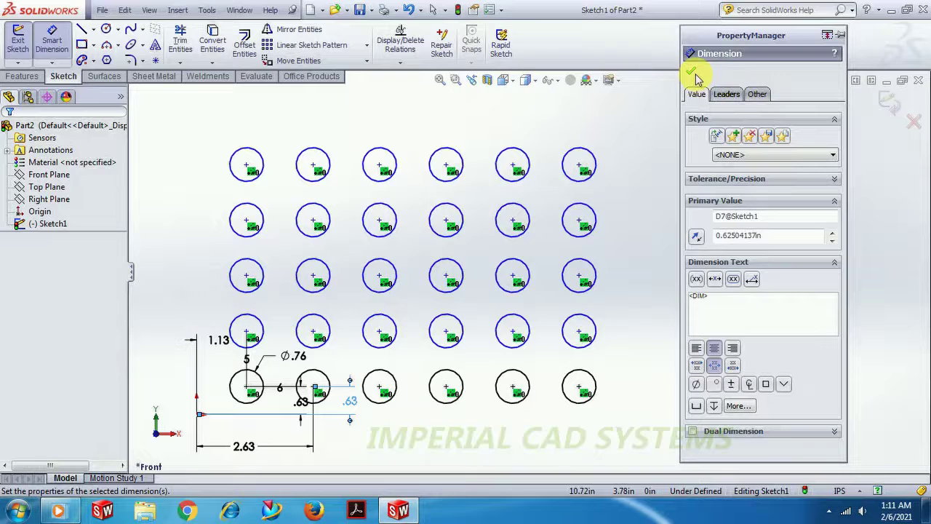
click(691, 73)
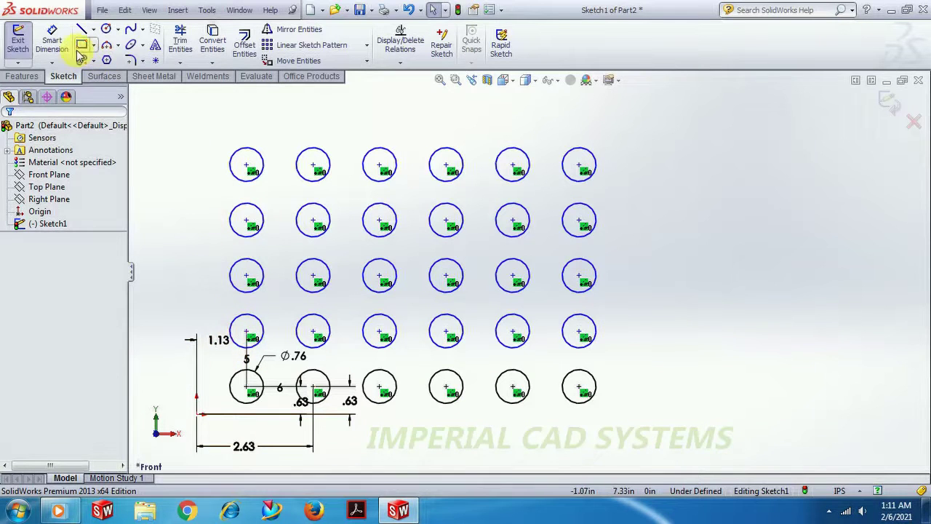
click(51, 37)
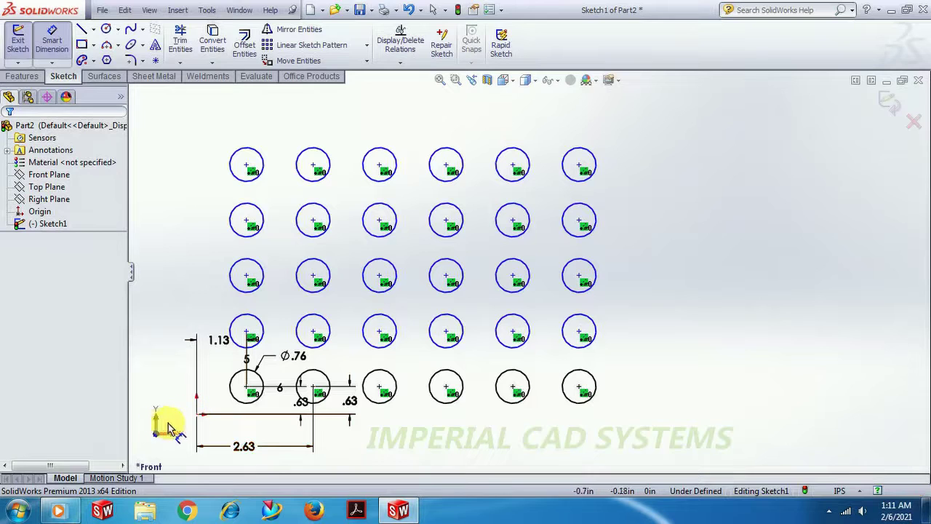
Step: Add a 1.88 vertical dimension from the origin to the next row's first circle
click(197, 414)
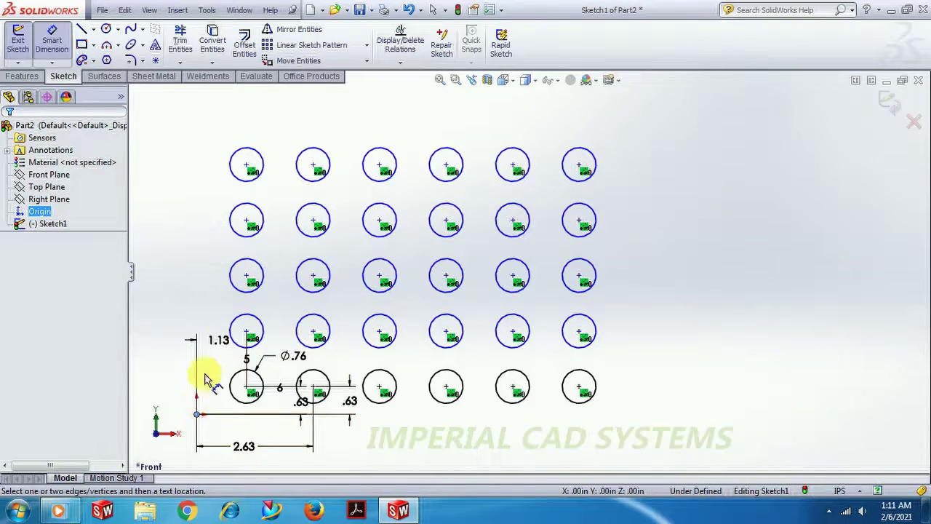
click(248, 335)
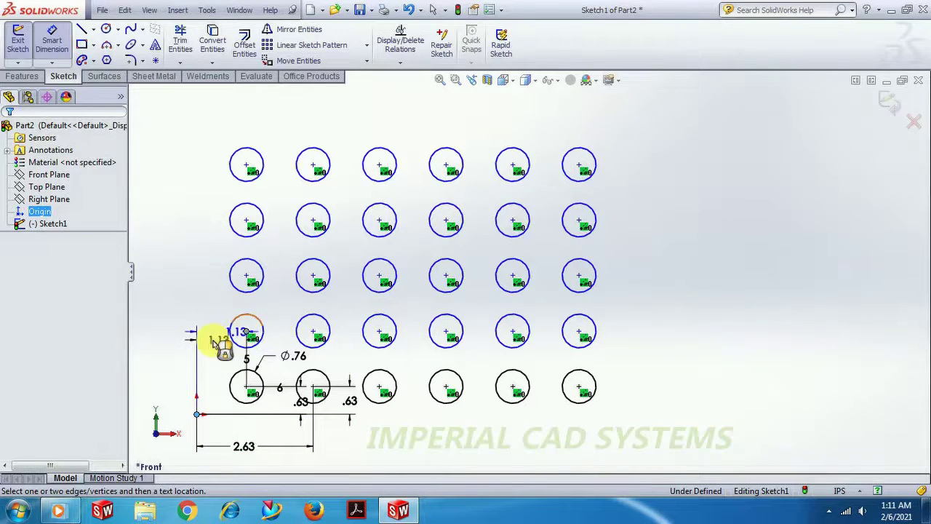
click(160, 362)
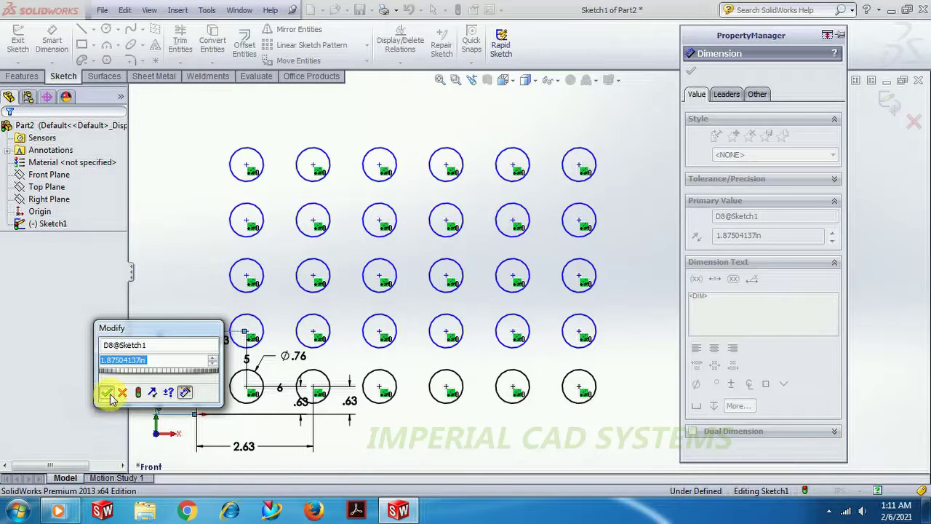
click(108, 394)
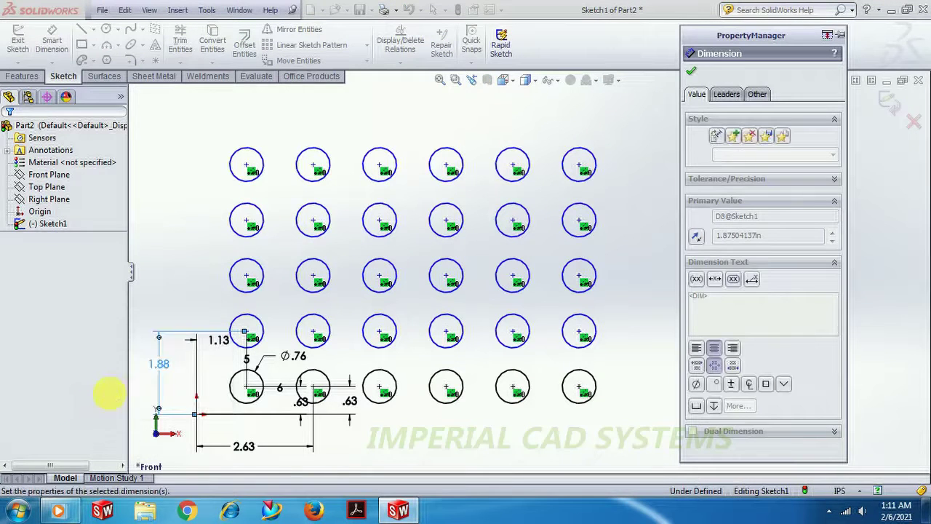
click(693, 75)
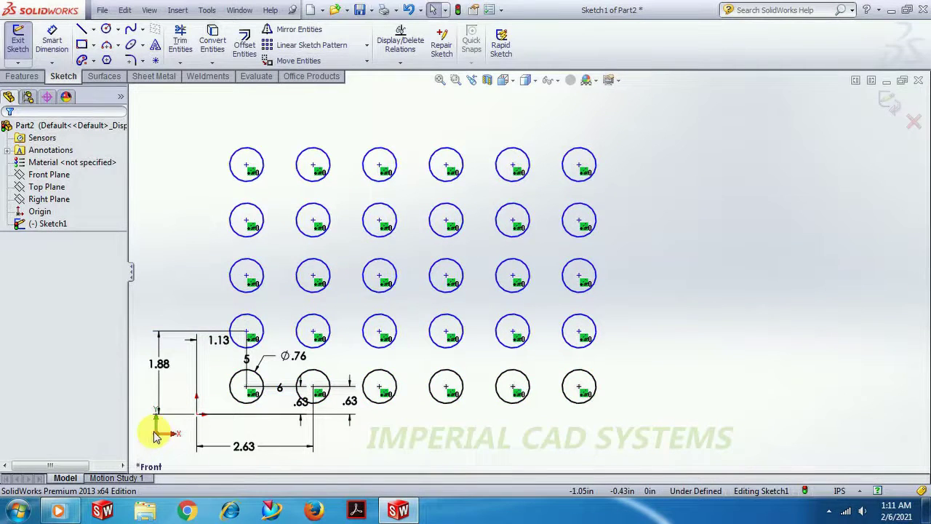
click(156, 430)
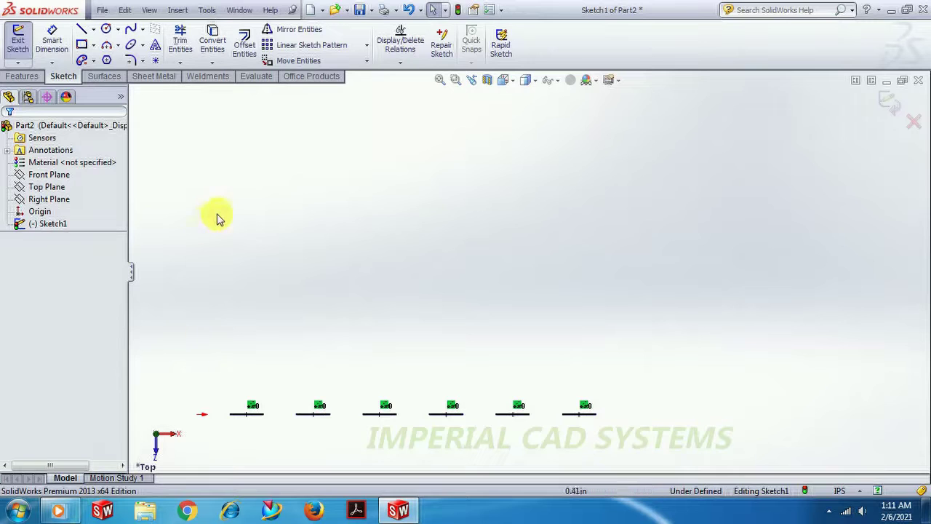
right_drag(324, 207, 279, 210)
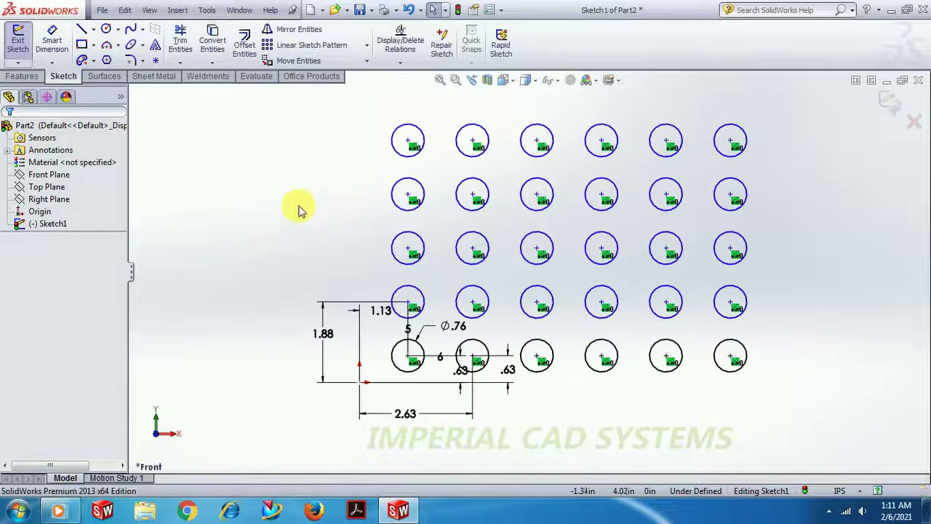
Step: Add a 1.13 horizontal dimension from the origin to the upper circle's centre
click(52, 40)
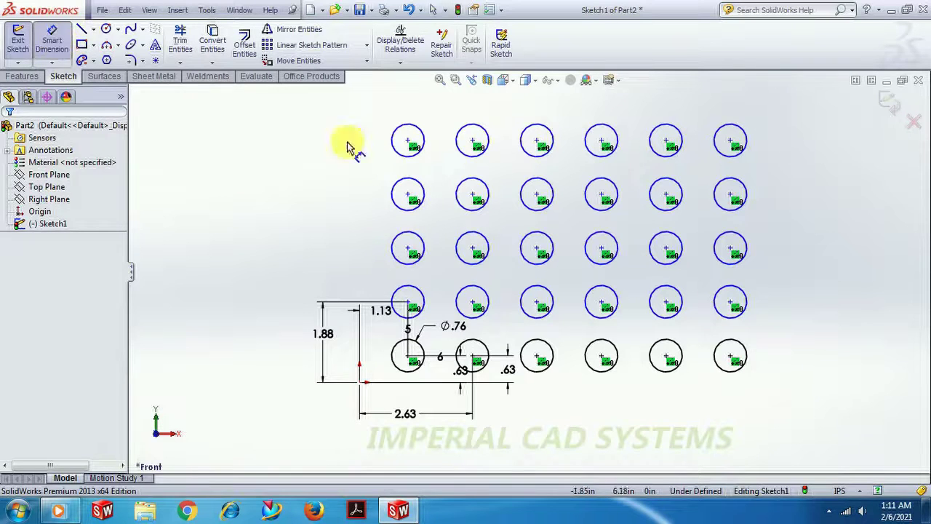
click(359, 381)
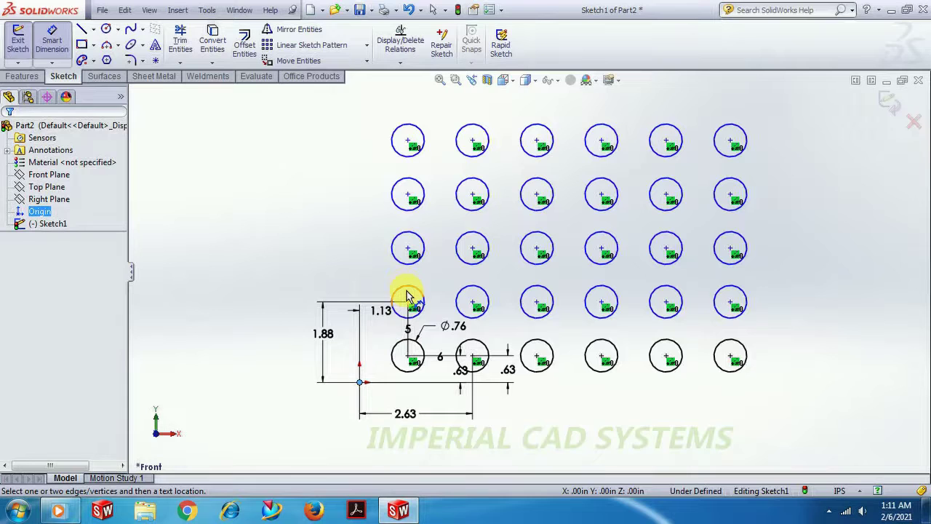
click(408, 303)
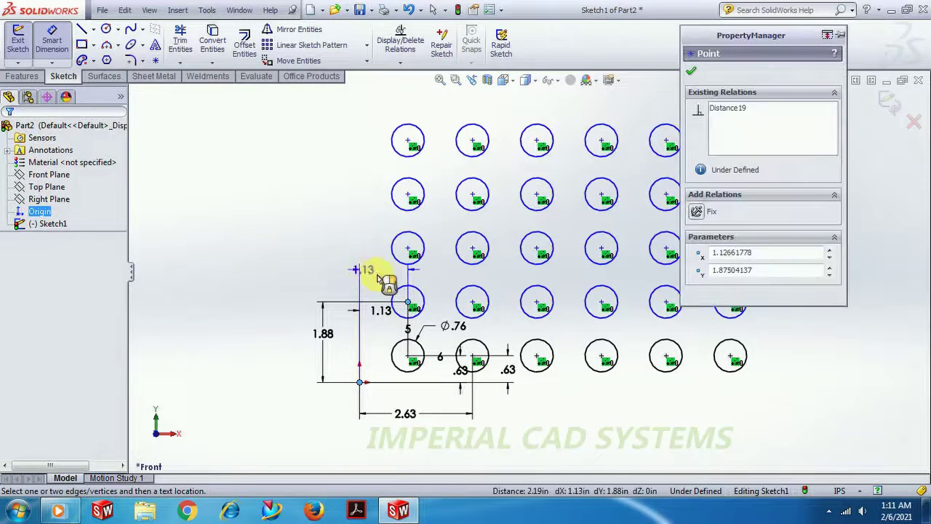
click(378, 275)
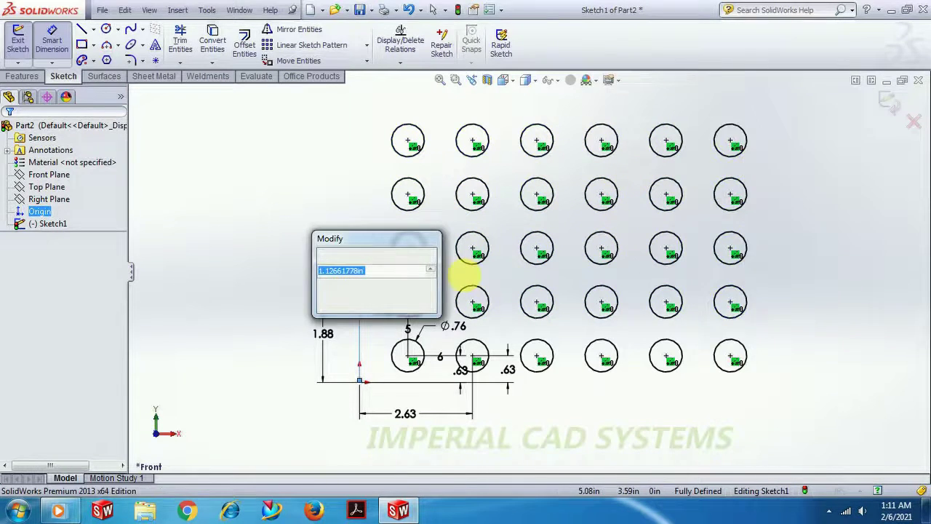
click(325, 305)
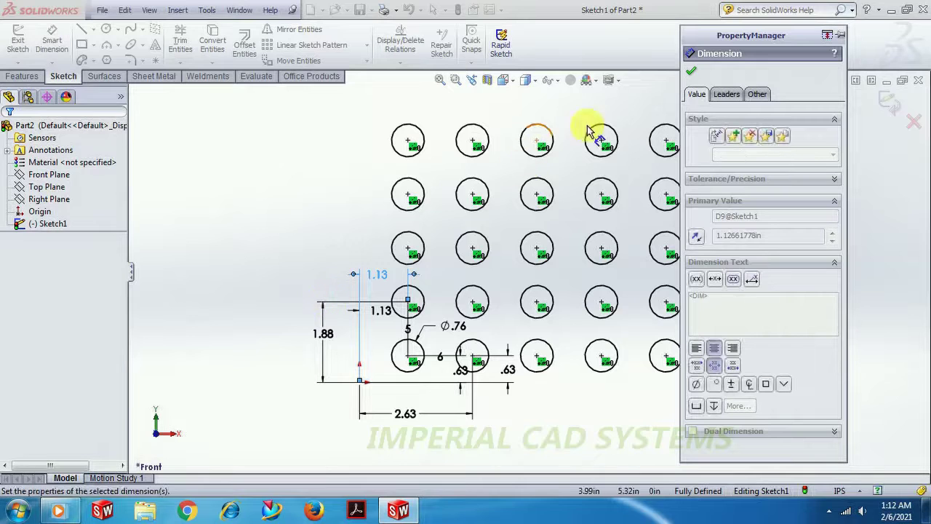
click(692, 76)
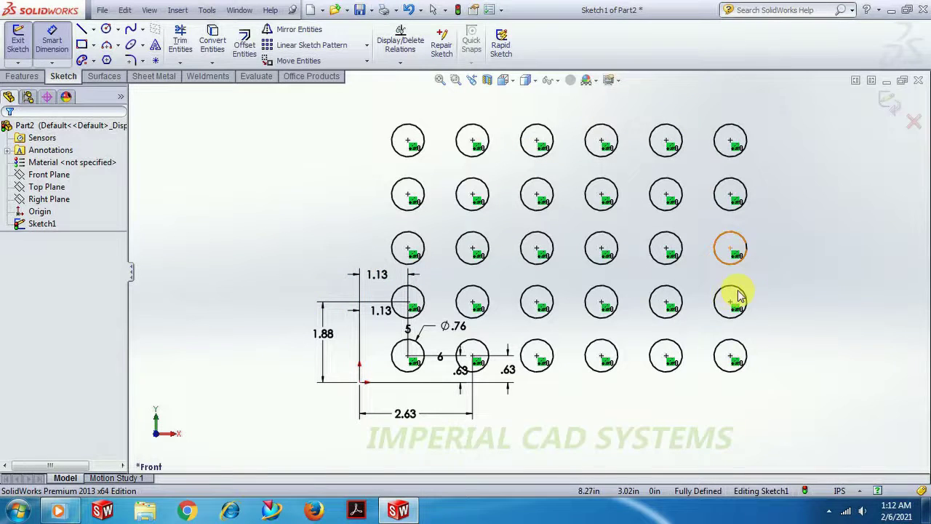
key(Escape)
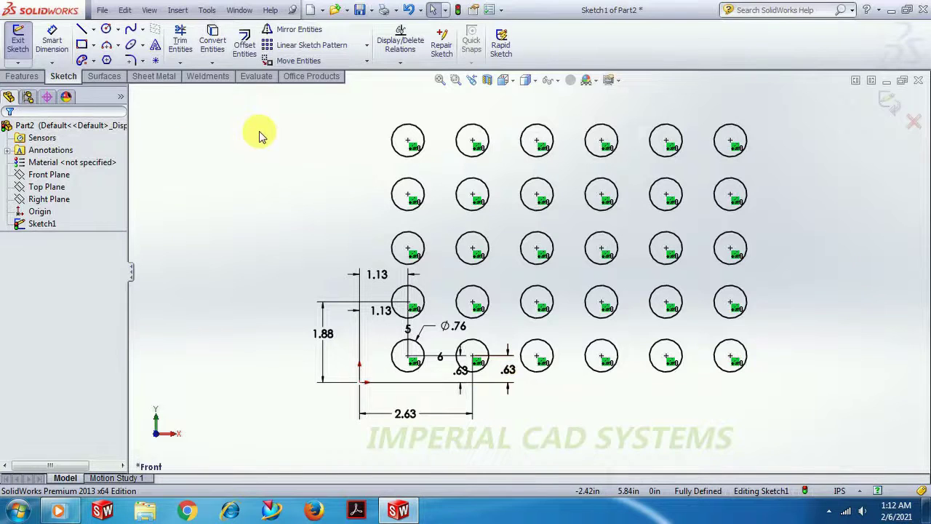
Step: Pan the view to make room to the right of the hole grid
click(366, 45)
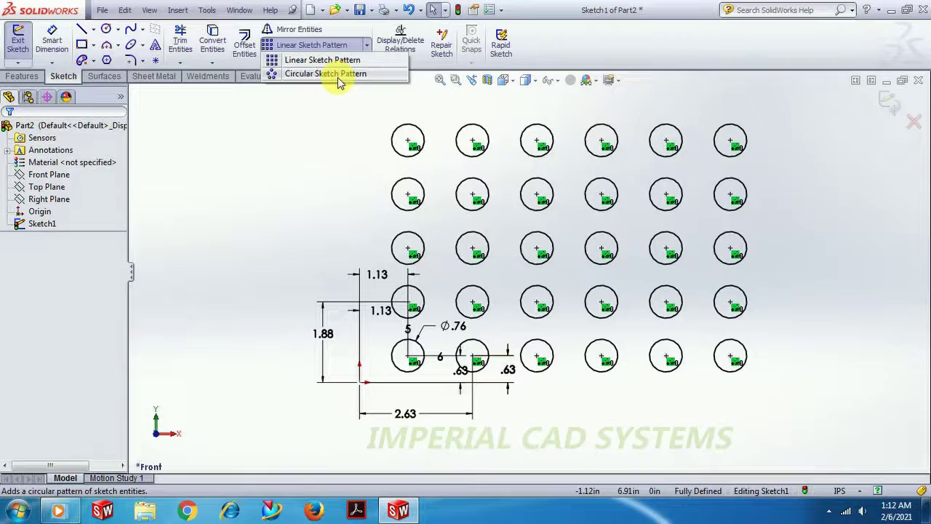
click(305, 128)
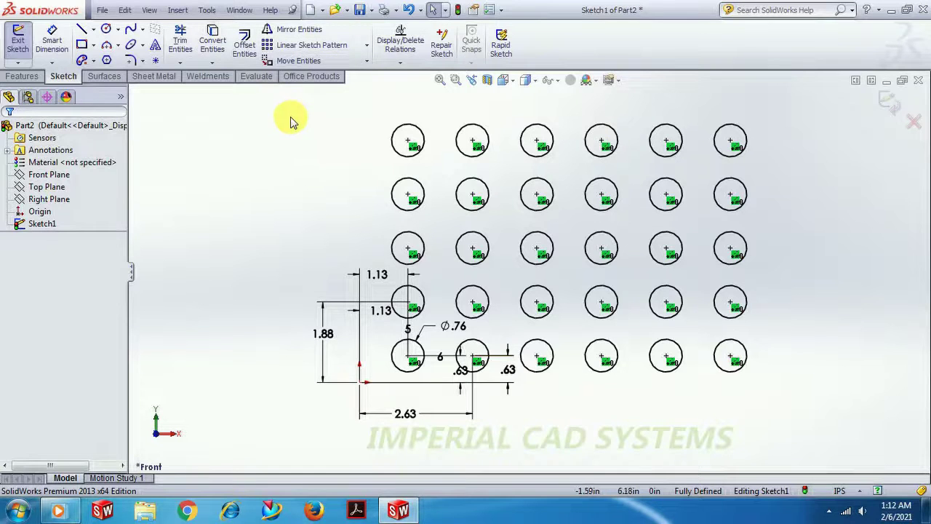
right_click(291, 122)
mouse_move(353, 43)
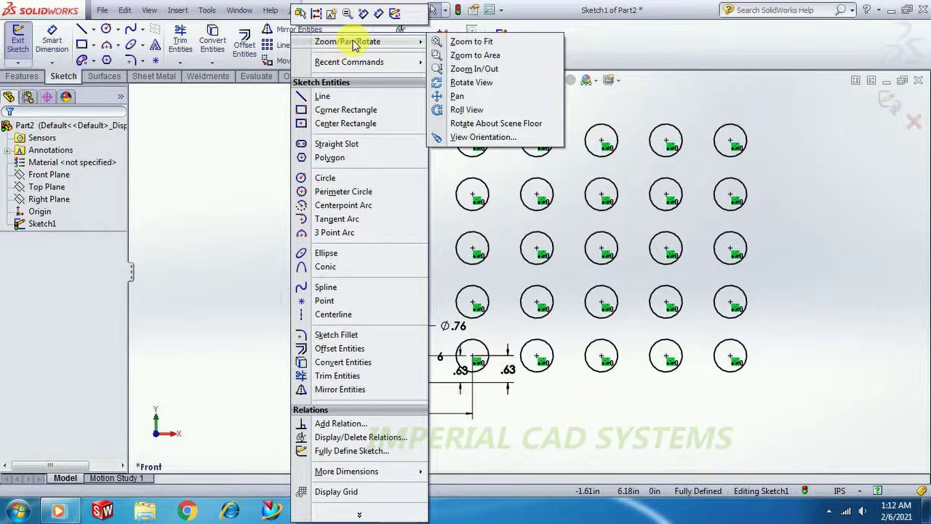
click(466, 96)
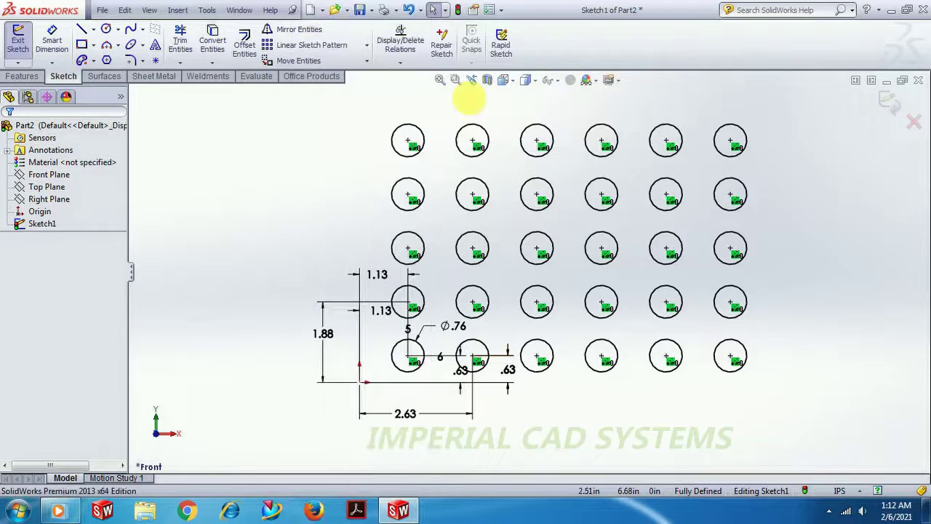
mouse_move(495, 197)
mouse_down()
mouse_move(531, 193)
mouse_move(313, 239)
mouse_move(313, 216)
mouse_up()
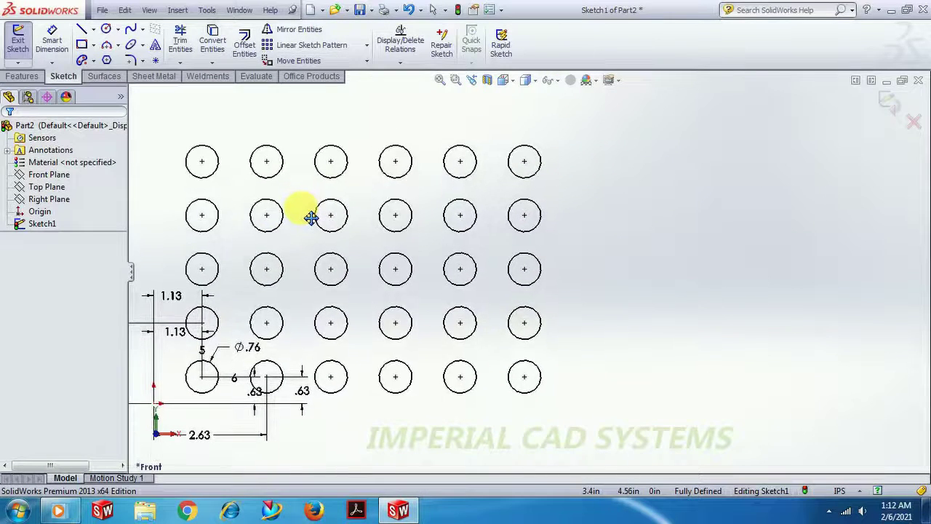
Step: Draw a large circle to the right of the grid
click(106, 31)
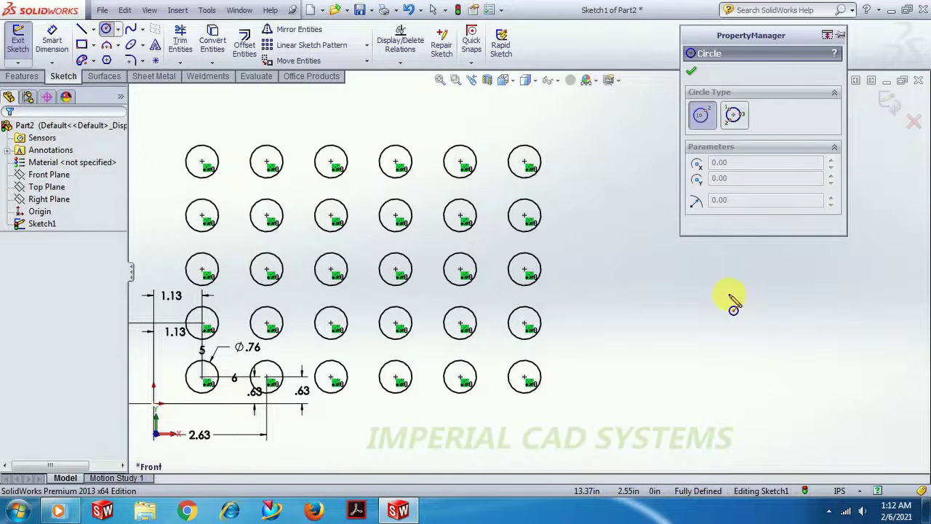
click(722, 275)
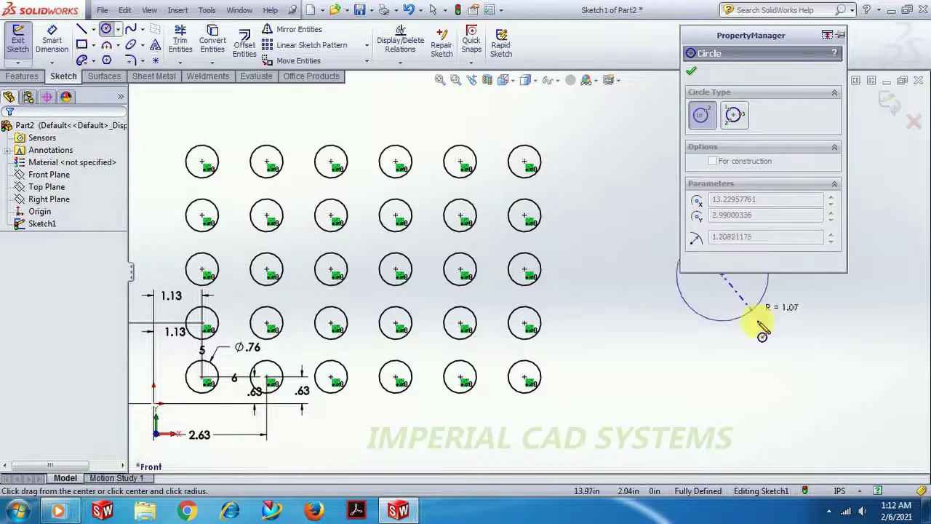
click(768, 366)
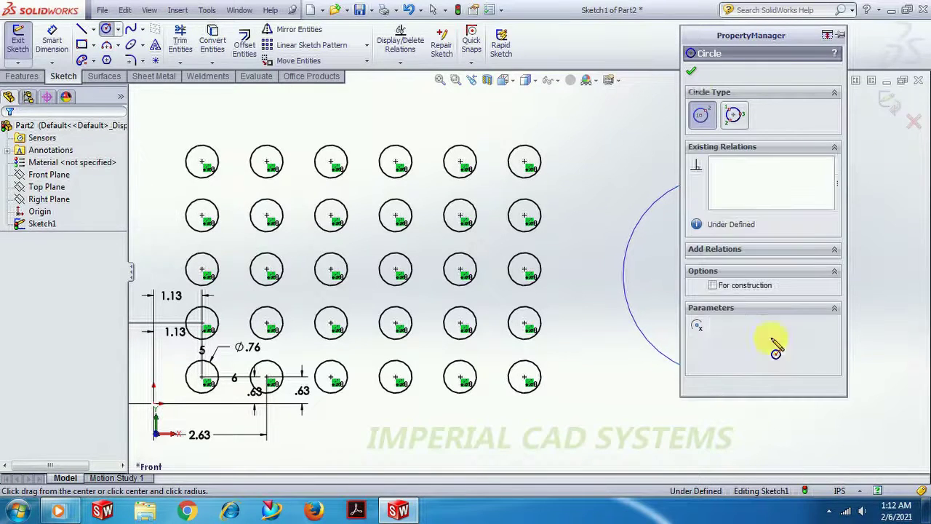
click(693, 73)
Step: Dimension the large circle's diameter as 4.63, placing the label above it
click(52, 40)
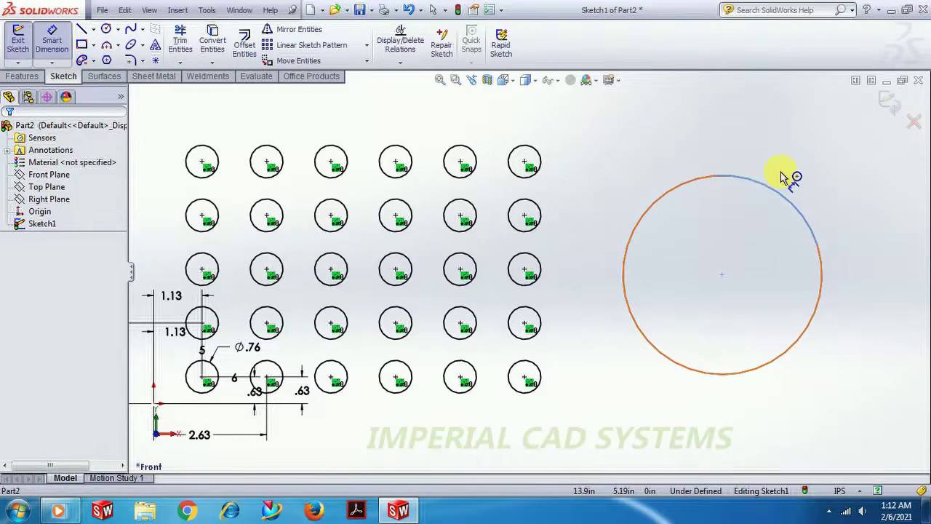
click(804, 219)
click(861, 185)
drag(784, 40, 383, 83)
drag(841, 176, 829, 152)
click(829, 153)
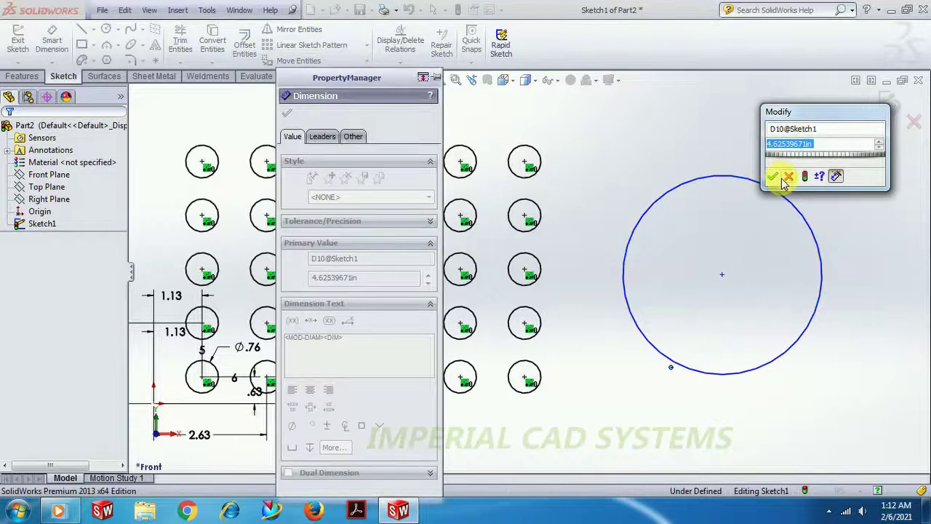
click(774, 177)
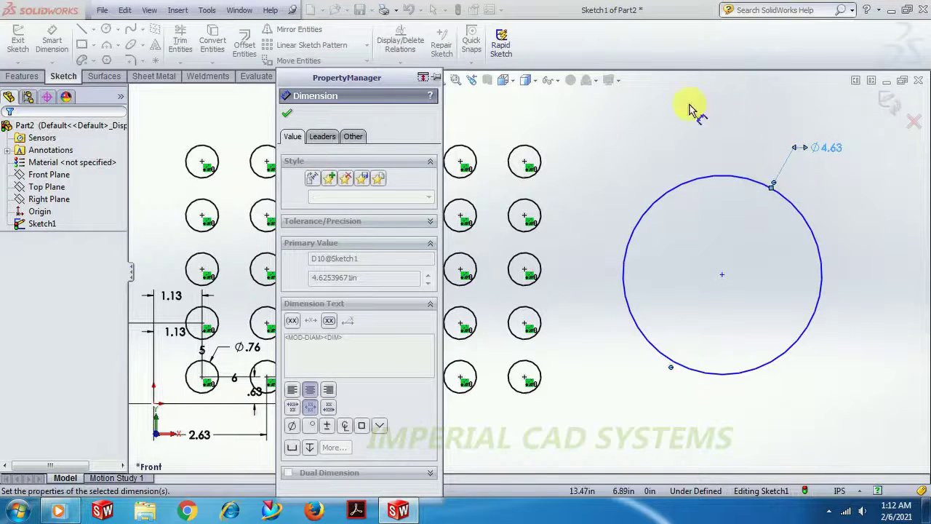
click(288, 116)
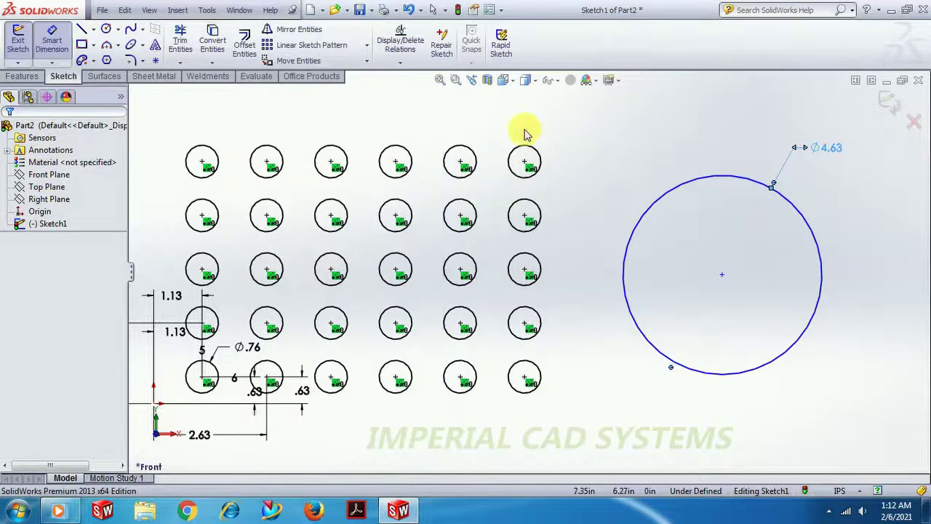
key(Escape)
click(51, 40)
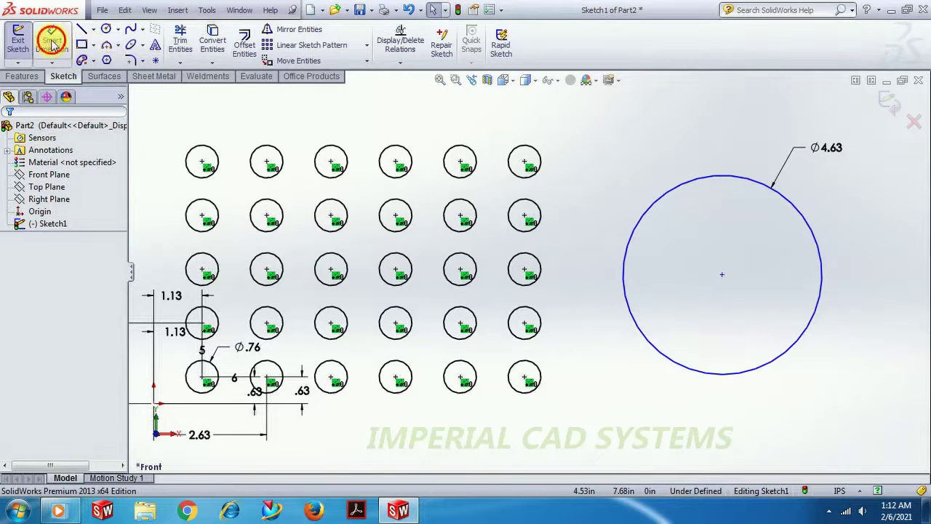
Step: Dimension the large circle's centre 2.99 vertically from the origin
click(155, 406)
click(723, 277)
click(768, 301)
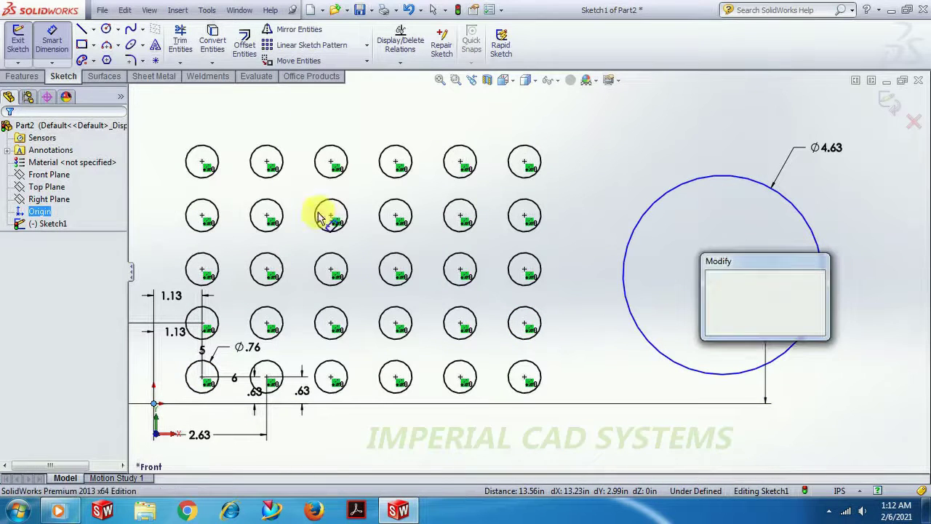
click(712, 326)
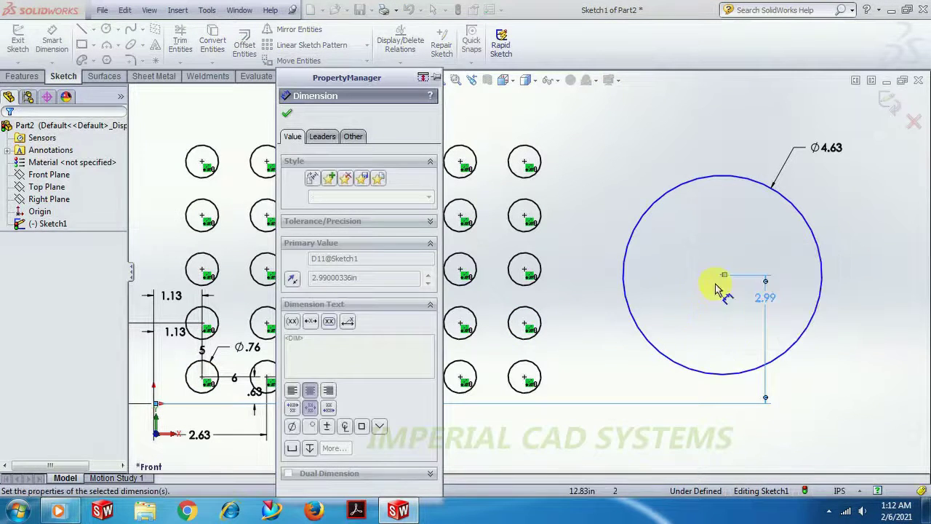
click(287, 117)
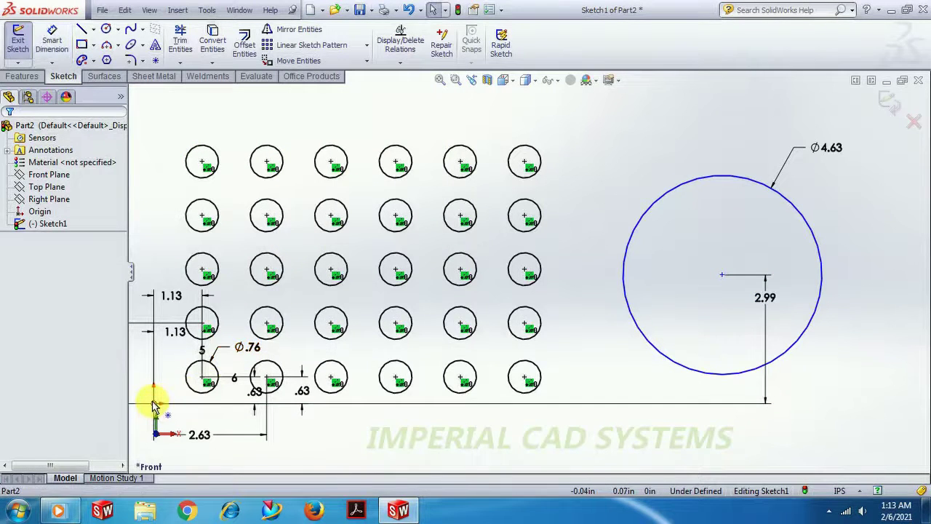
Step: Place a horizontal dimension from the origin to the large circle's centre, dismissing the warning
click(721, 275)
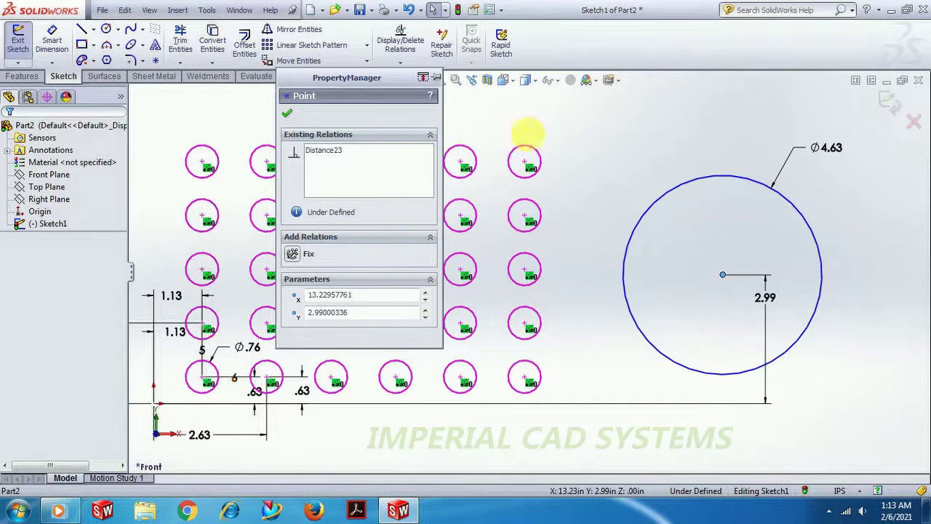
click(155, 405)
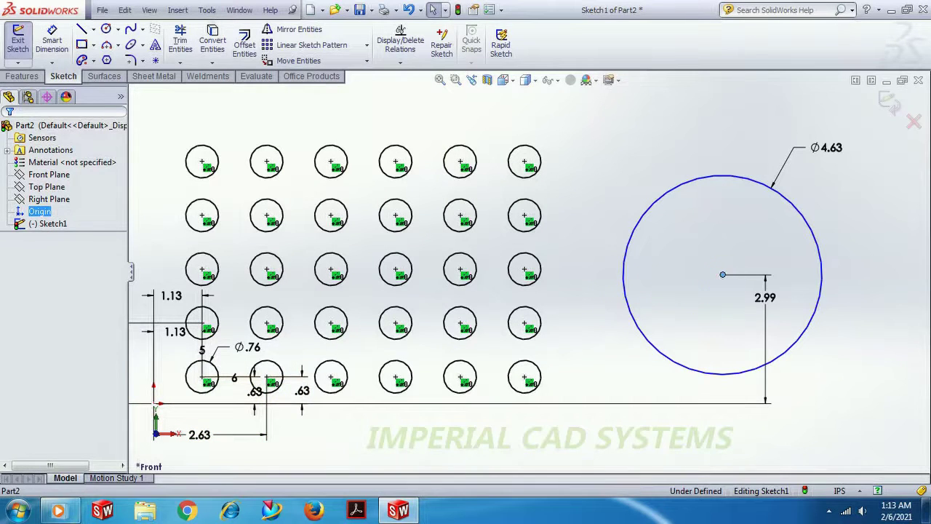
click(396, 216)
click(52, 40)
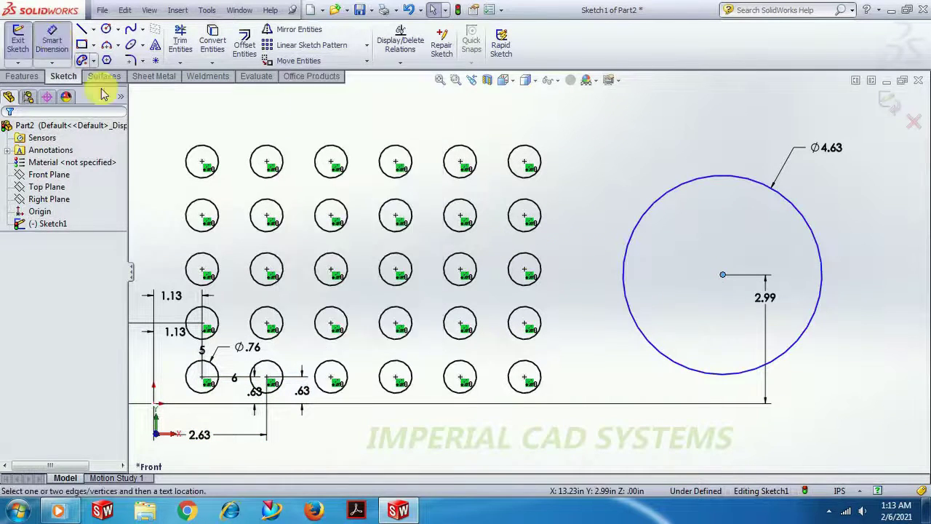
click(154, 406)
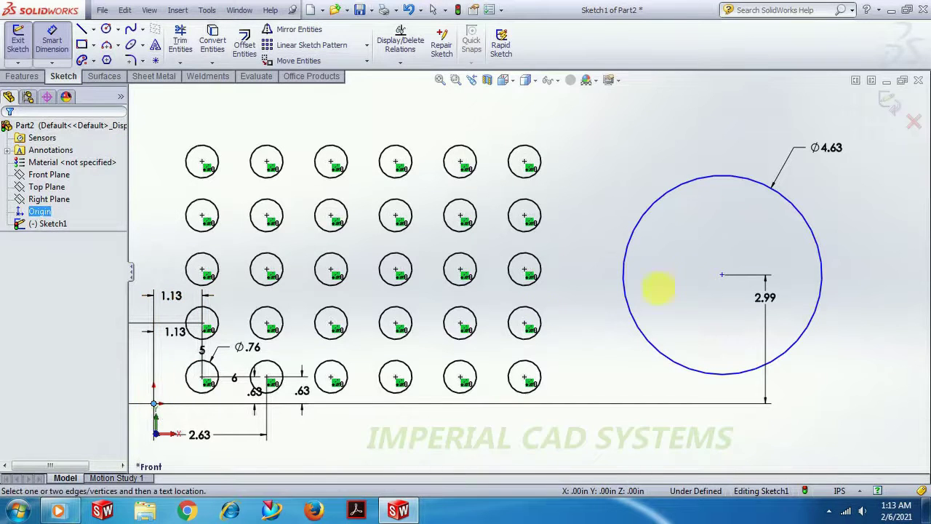
click(723, 277)
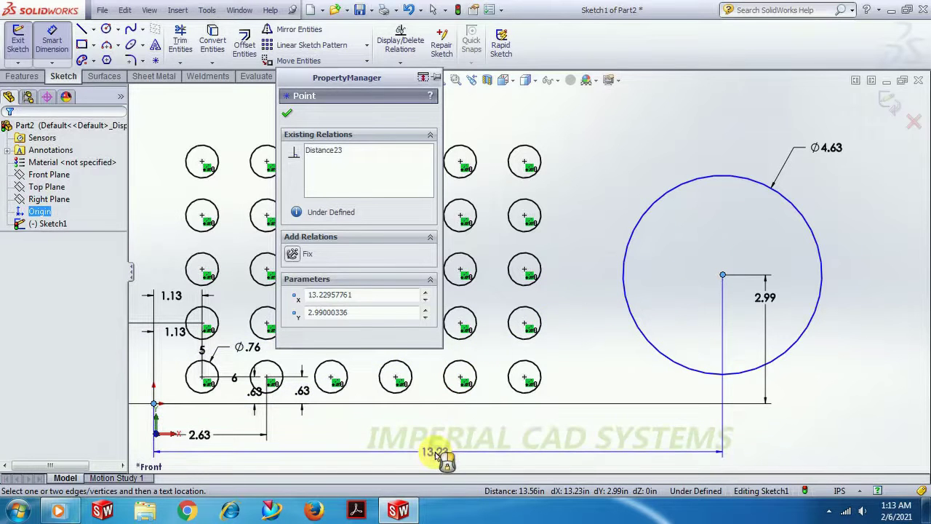
click(435, 452)
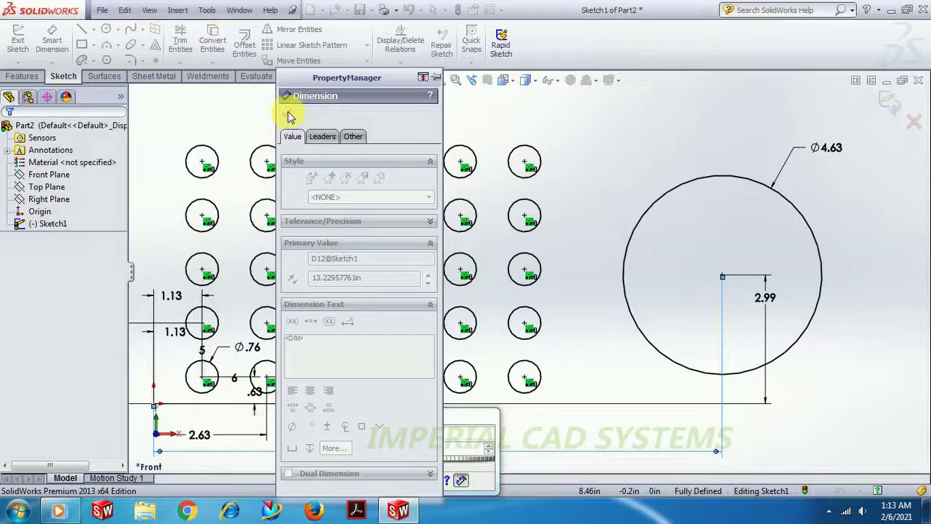
click(635, 168)
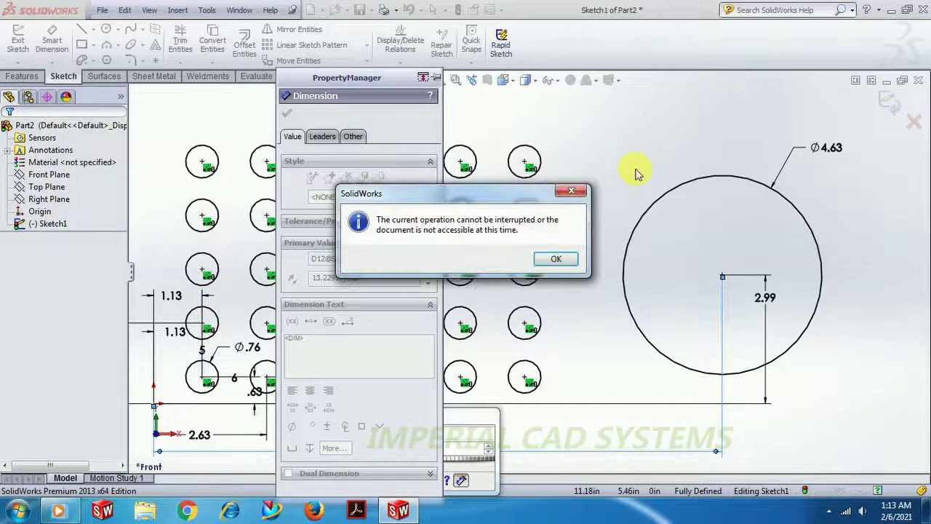
click(558, 260)
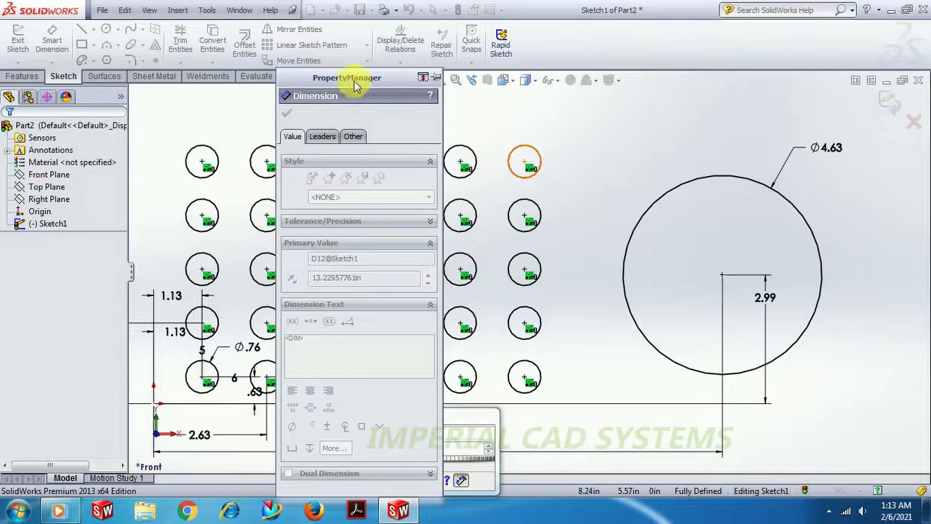
Step: Accept 13.23 as the horizontal distance from origin to the large circle's centre
drag(349, 78, 428, 88)
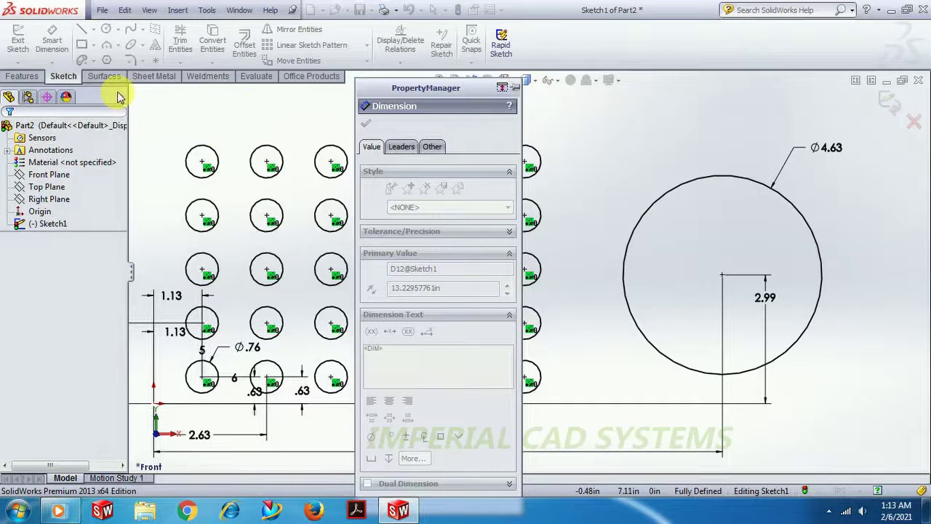
click(20, 77)
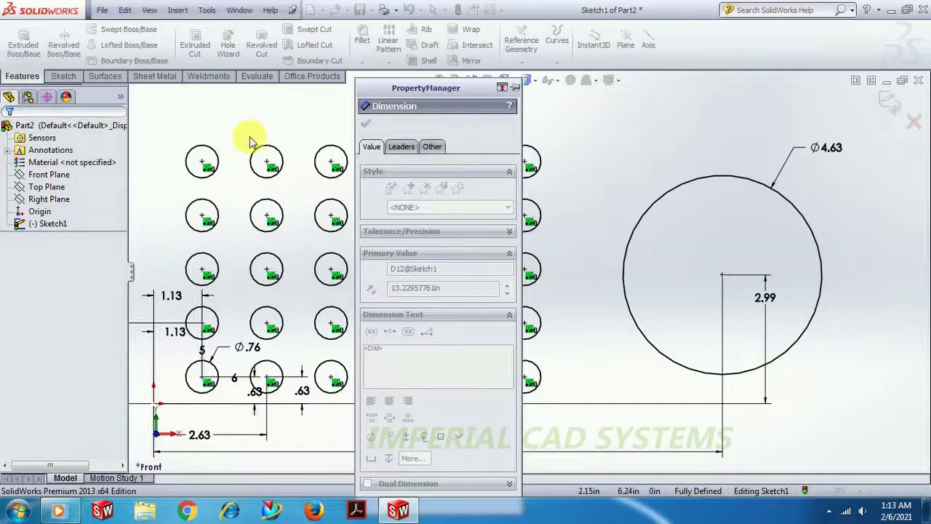
click(58, 78)
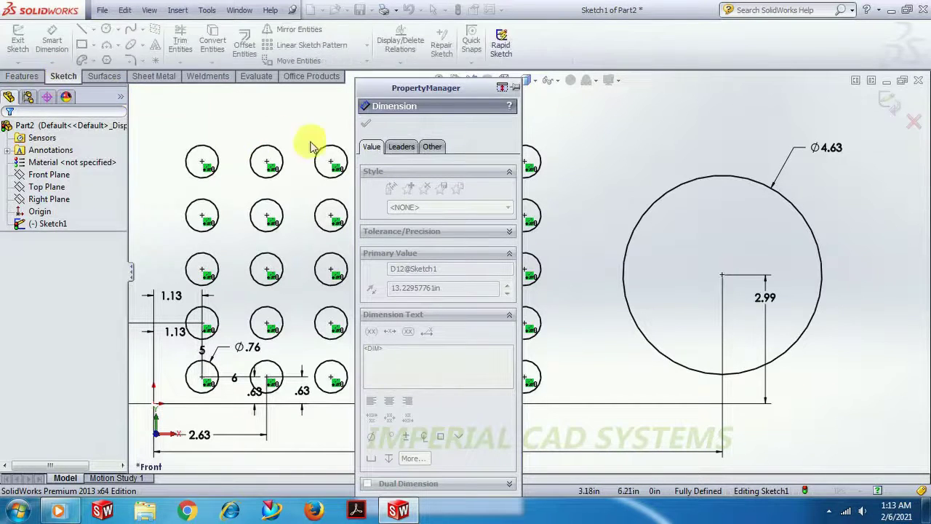
drag(431, 93, 276, 51)
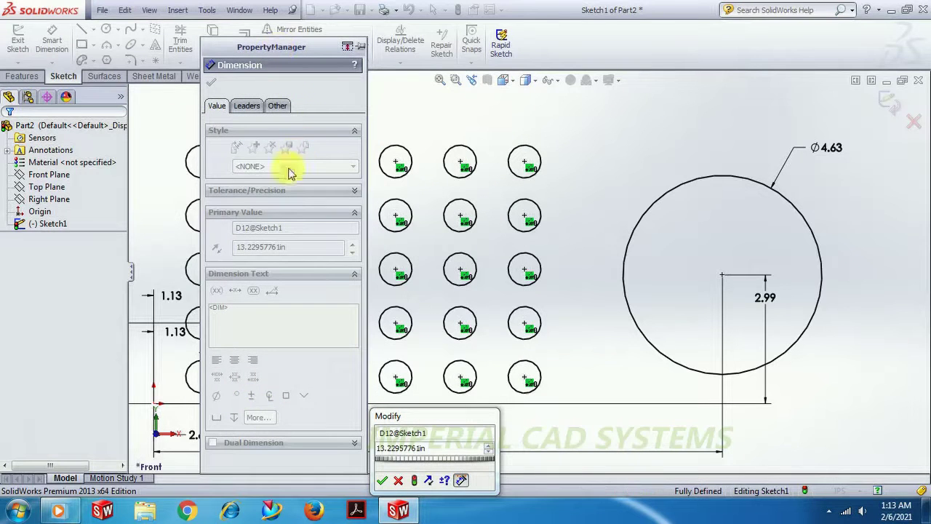
click(382, 481)
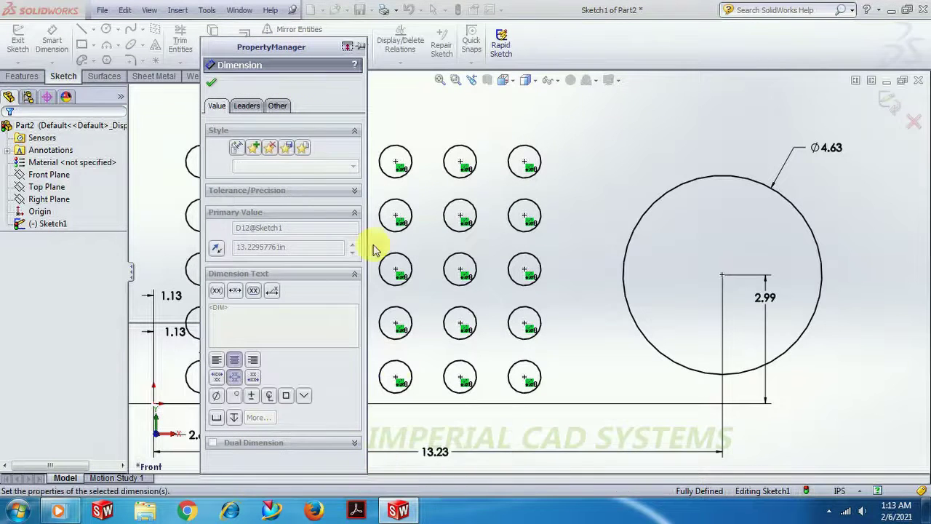
click(210, 65)
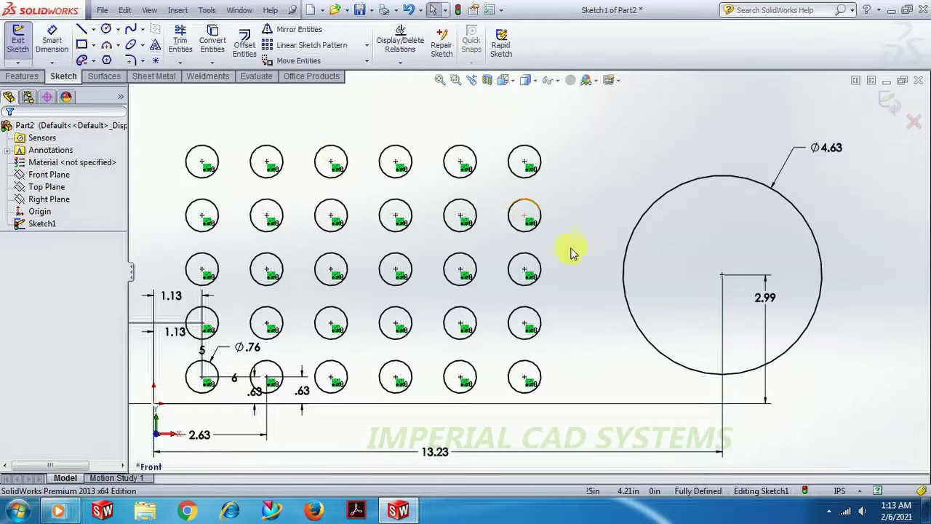
Step: Draw a small circle centred on the top quadrant of the large circle
click(105, 29)
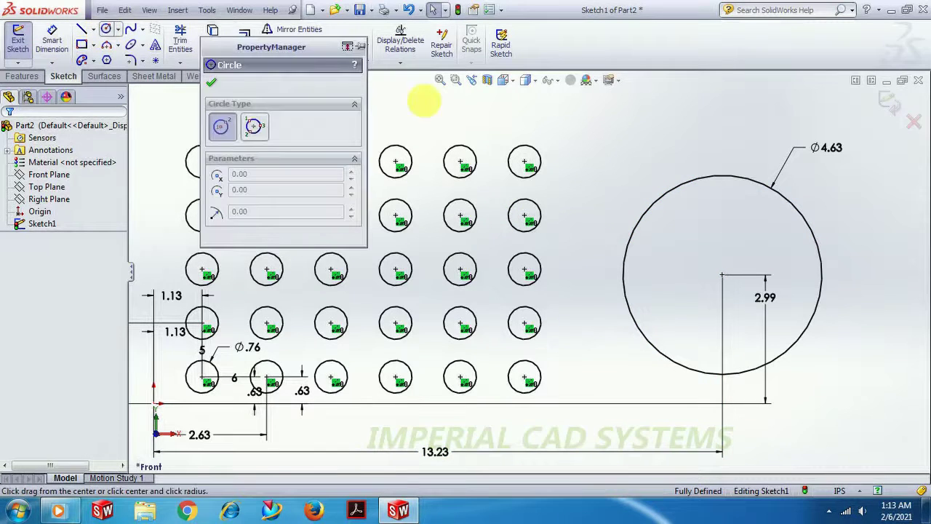
click(723, 178)
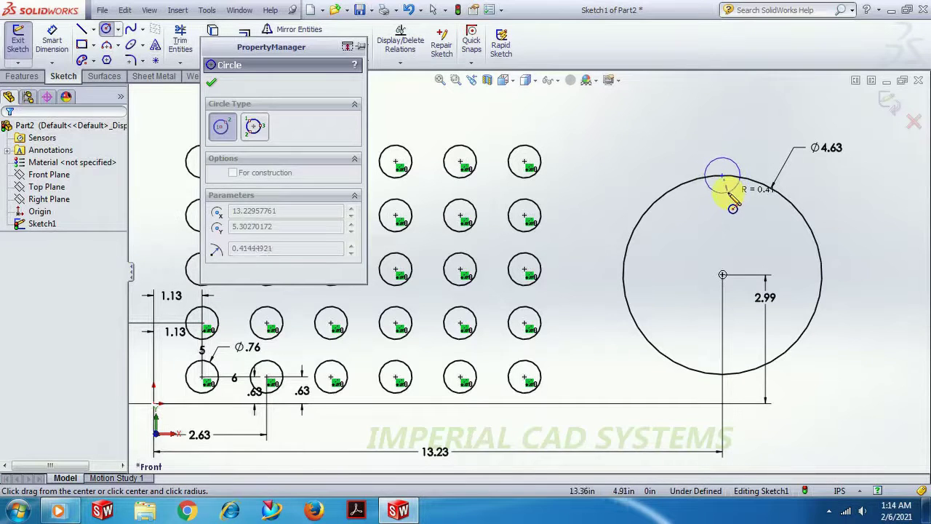
click(731, 196)
click(211, 82)
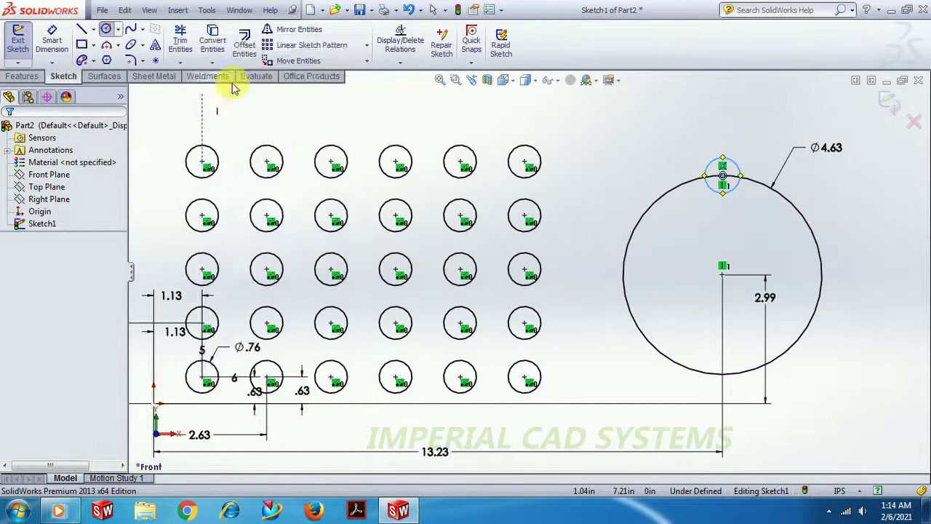
Step: Dimension the small circle's diameter as .83
click(61, 38)
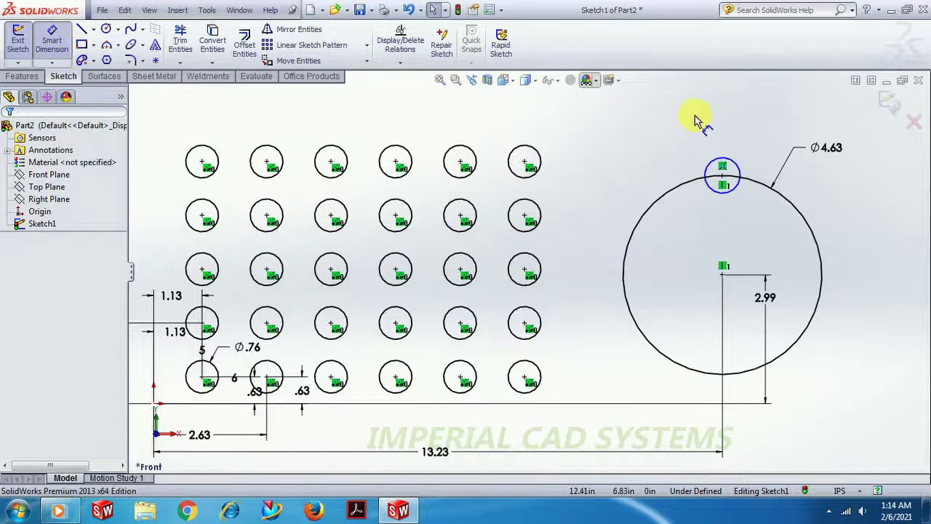
click(735, 164)
click(765, 131)
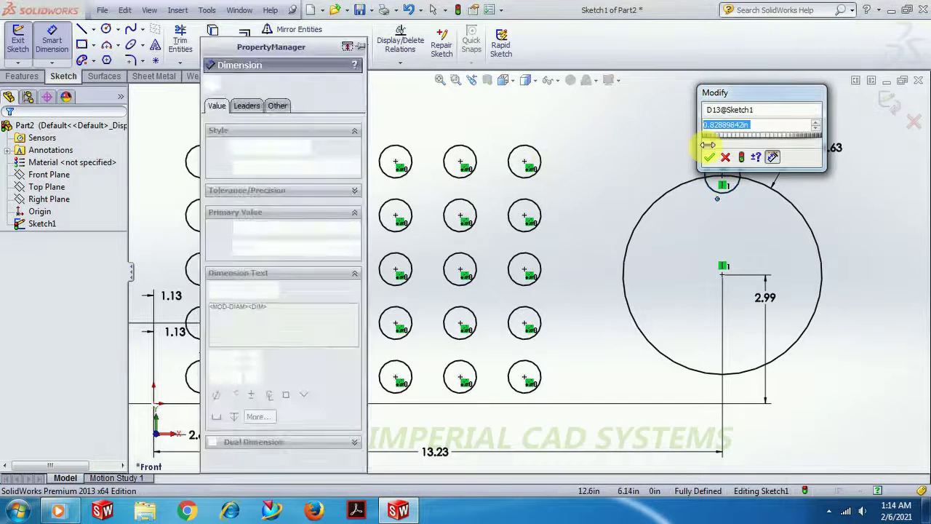
click(711, 158)
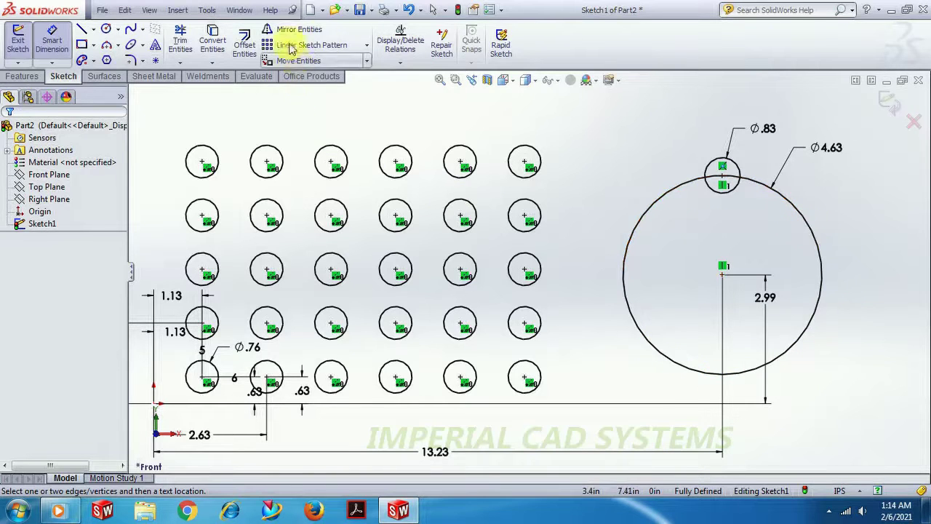
Step: Start a Circular Sketch Pattern of the small circle about the large circle's centre
click(367, 47)
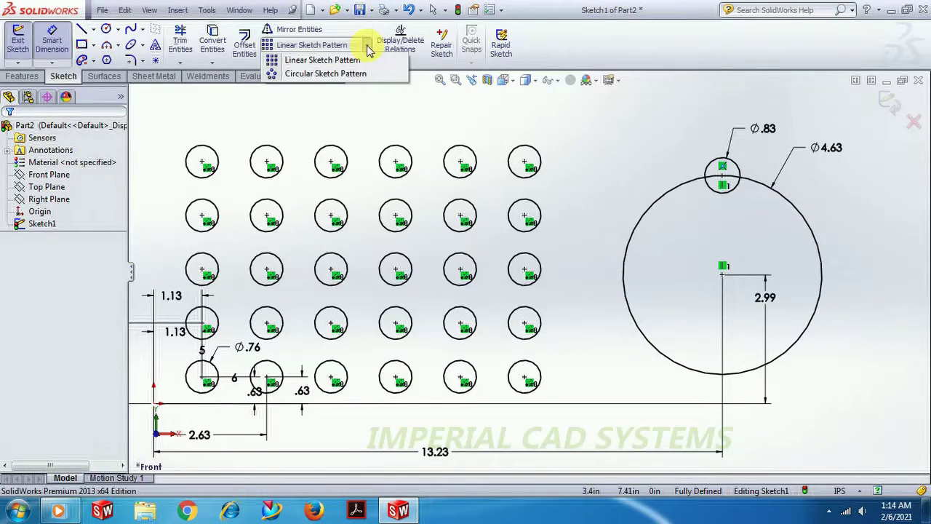
click(327, 75)
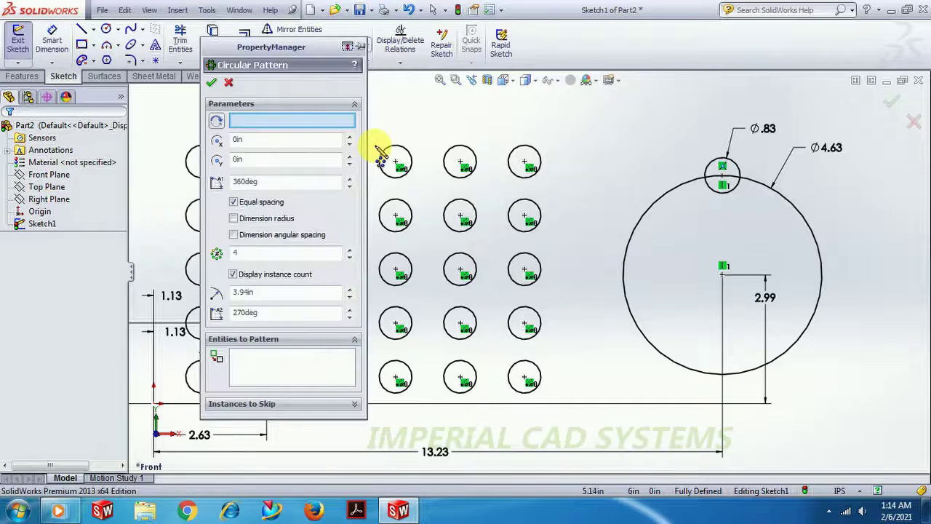
drag(275, 53, 300, 16)
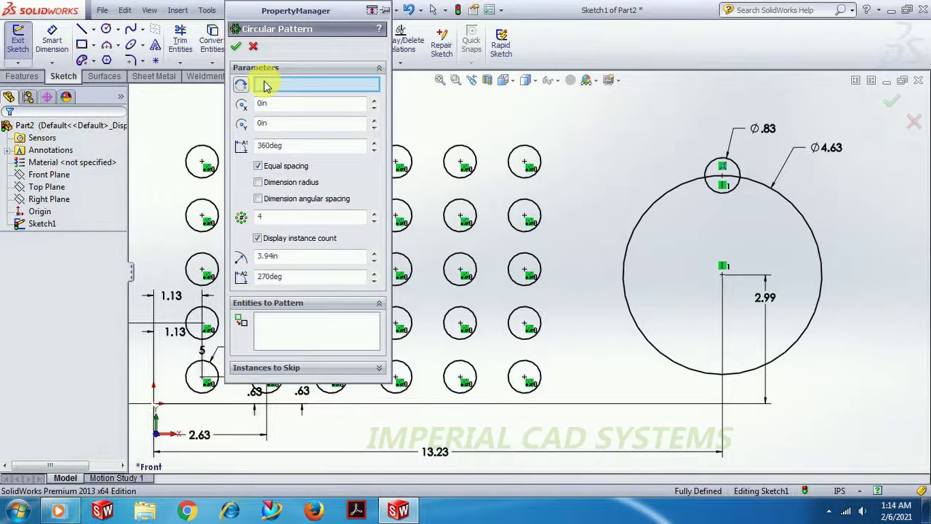
click(266, 86)
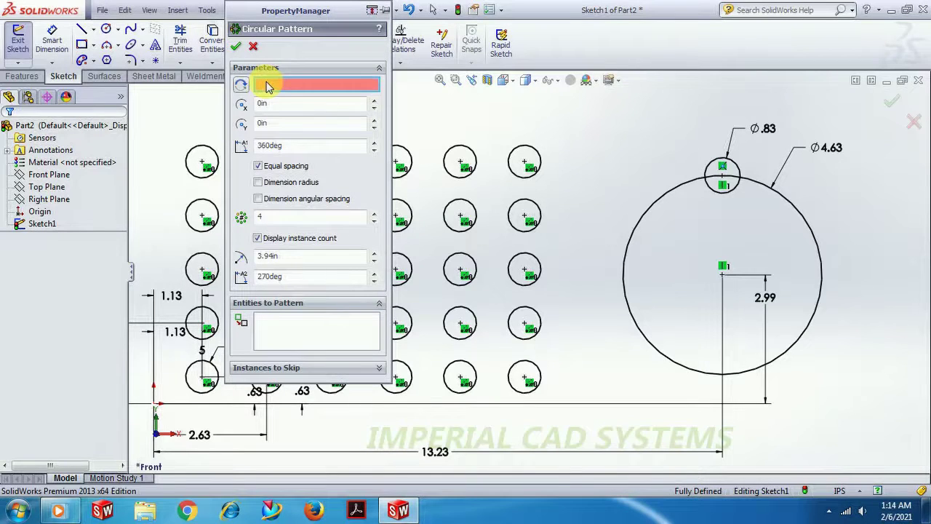
click(724, 283)
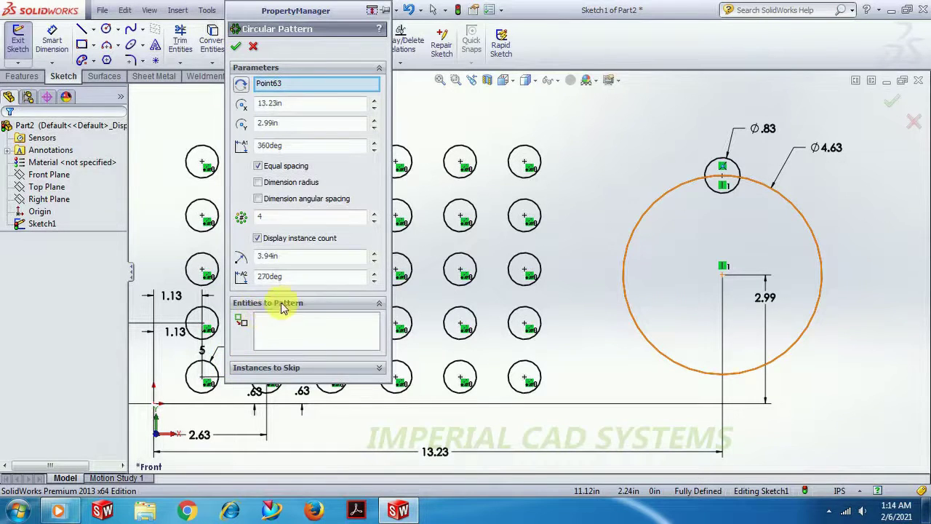
click(289, 335)
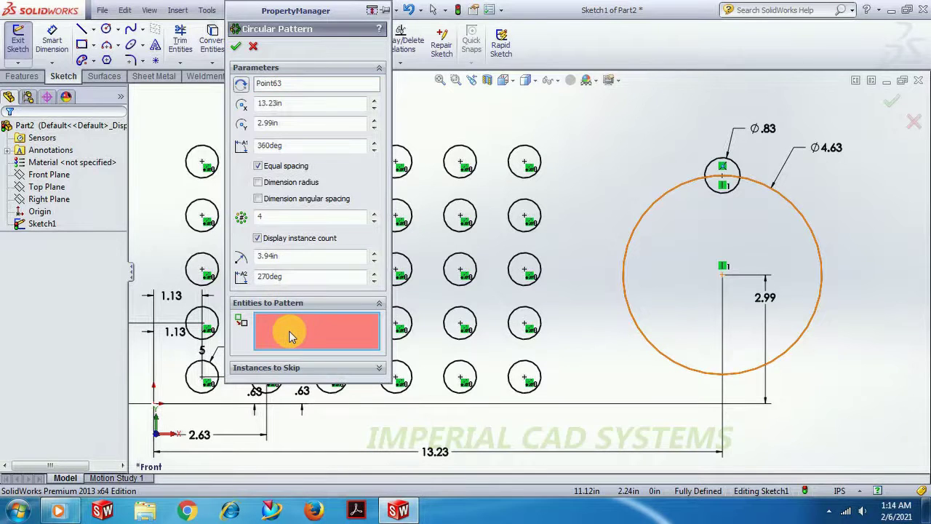
click(715, 196)
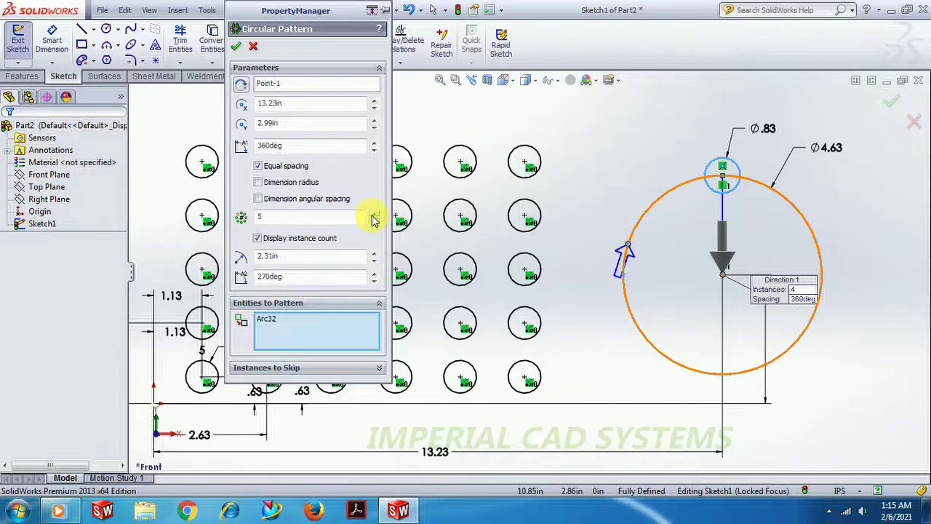
Step: Set the circular pattern to 10 instances and confirm
click(374, 214)
click(373, 215)
click(373, 215)
click(374, 215)
click(374, 215)
click(373, 215)
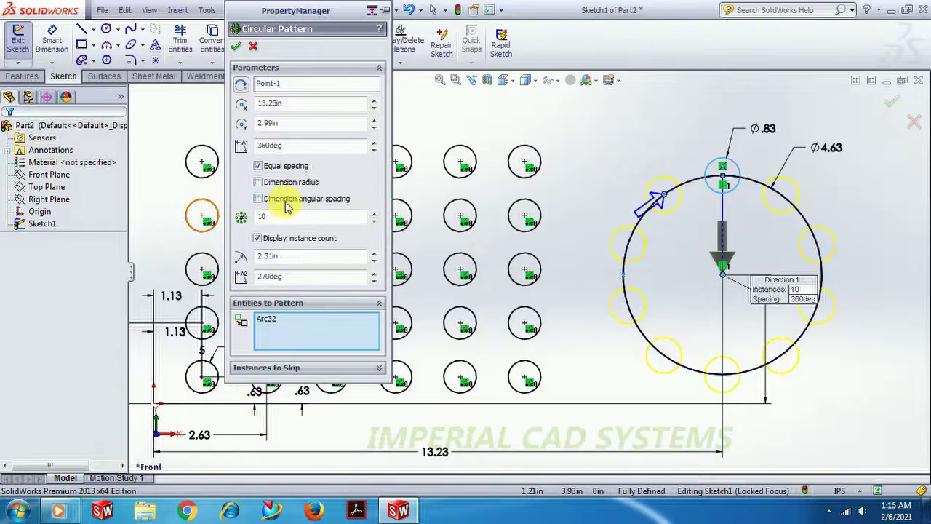
click(236, 50)
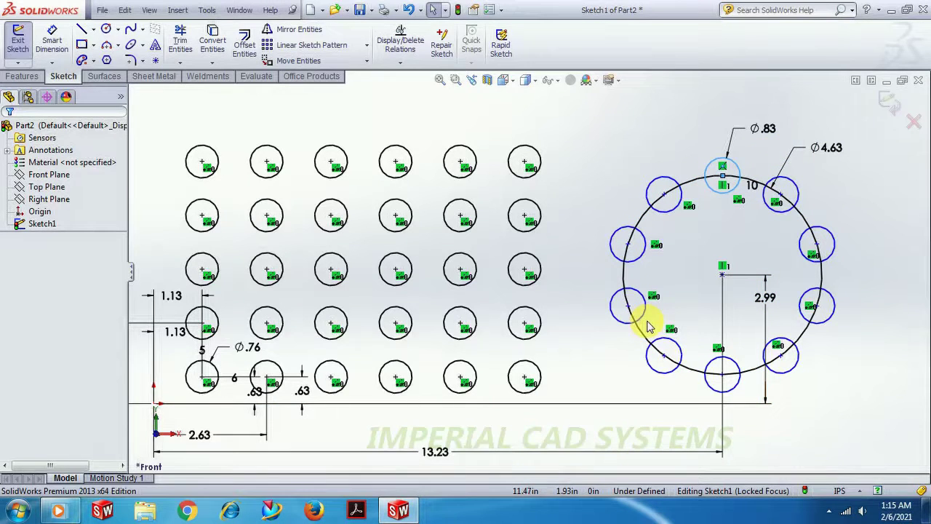
Step: Drag a patterned circle's centre to pull the ring of 10 circles off the large circle
click(580, 206)
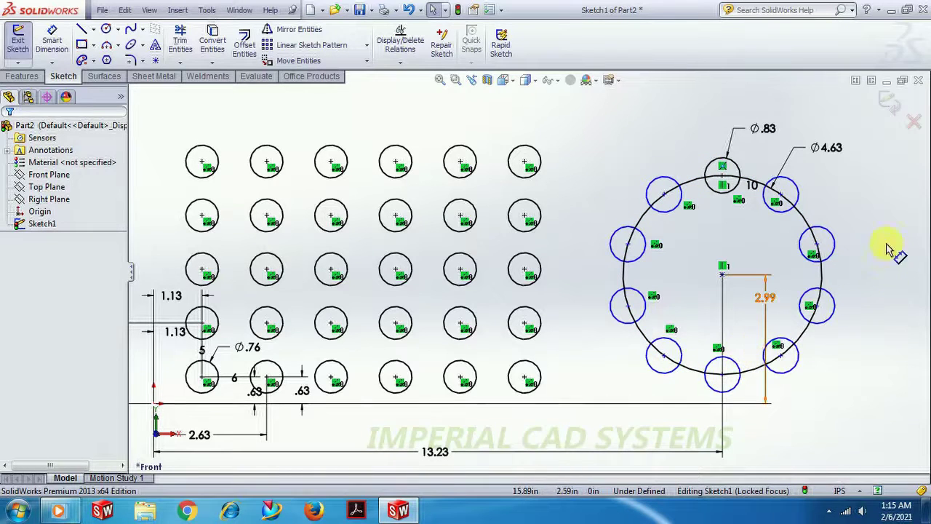
click(833, 241)
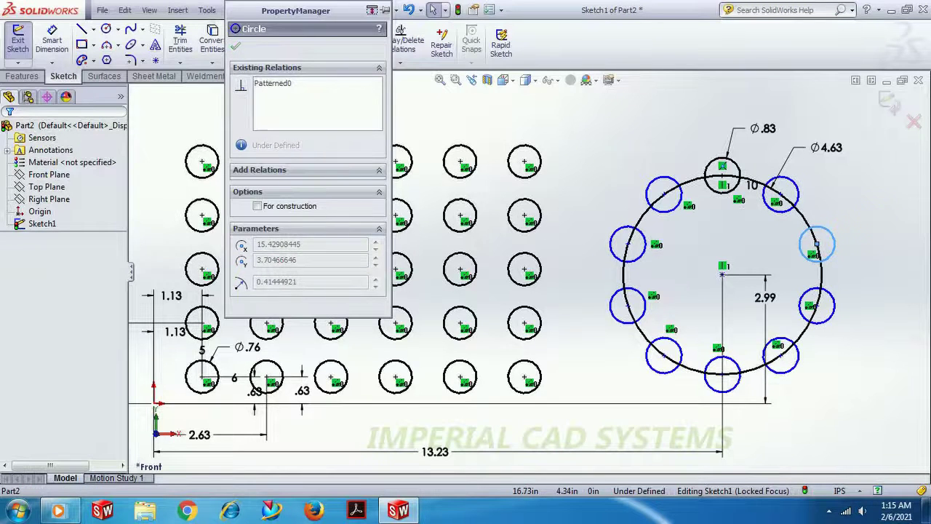
click(237, 46)
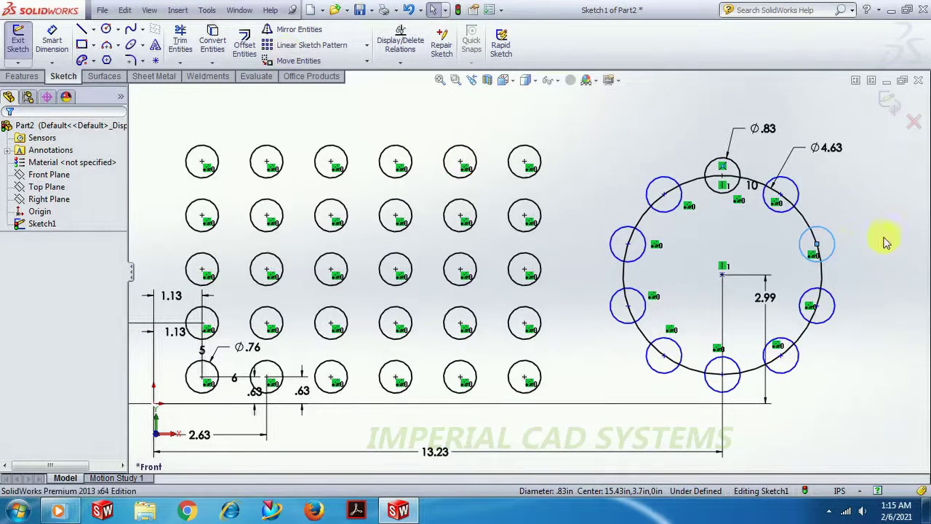
drag(818, 250, 848, 227)
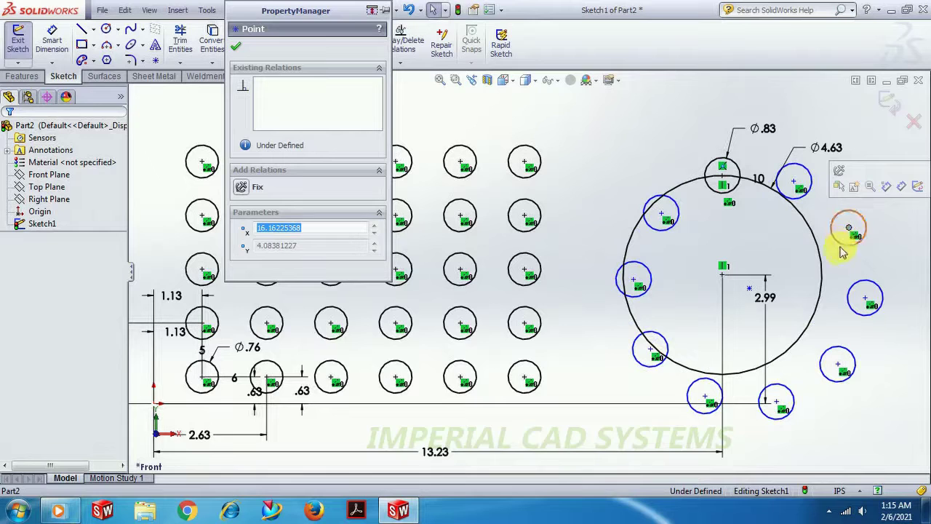
click(235, 48)
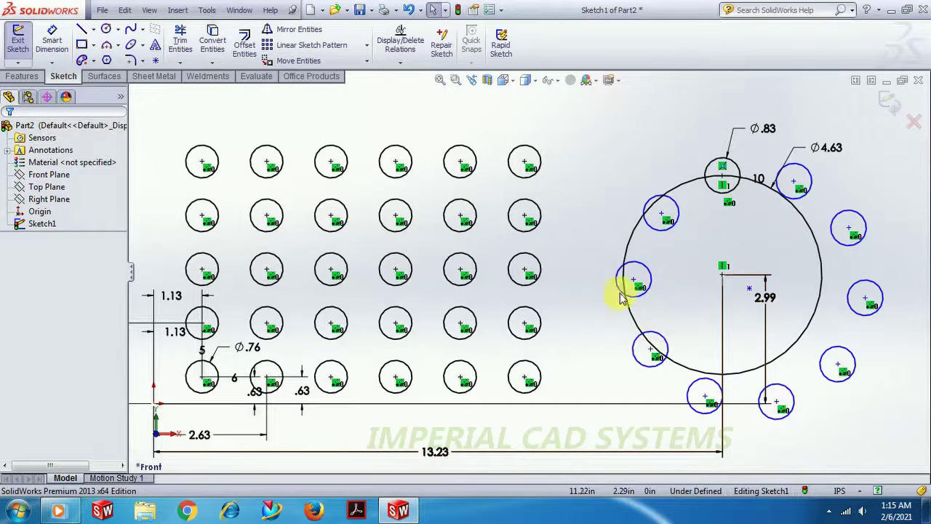
Step: Add a Coincident relation between the pattern's centre point and the large circle's centre
click(402, 64)
click(421, 89)
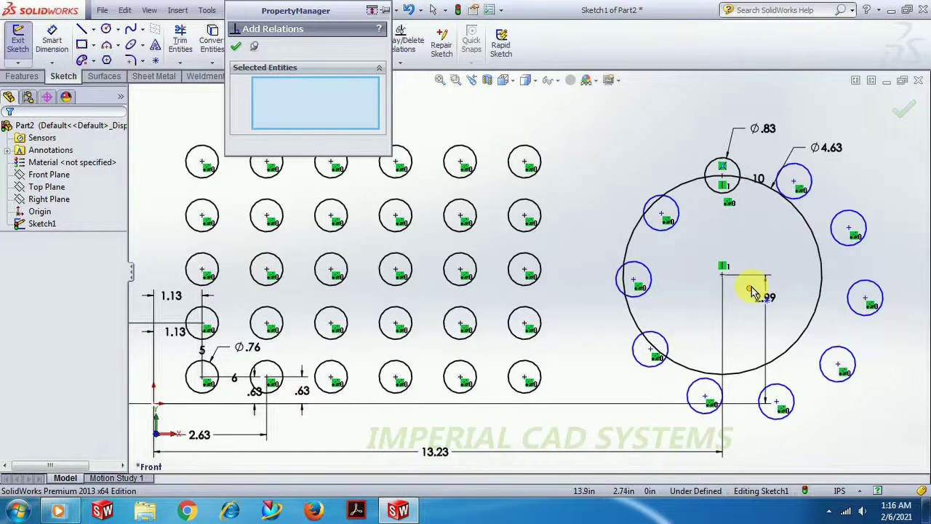
click(728, 273)
click(723, 276)
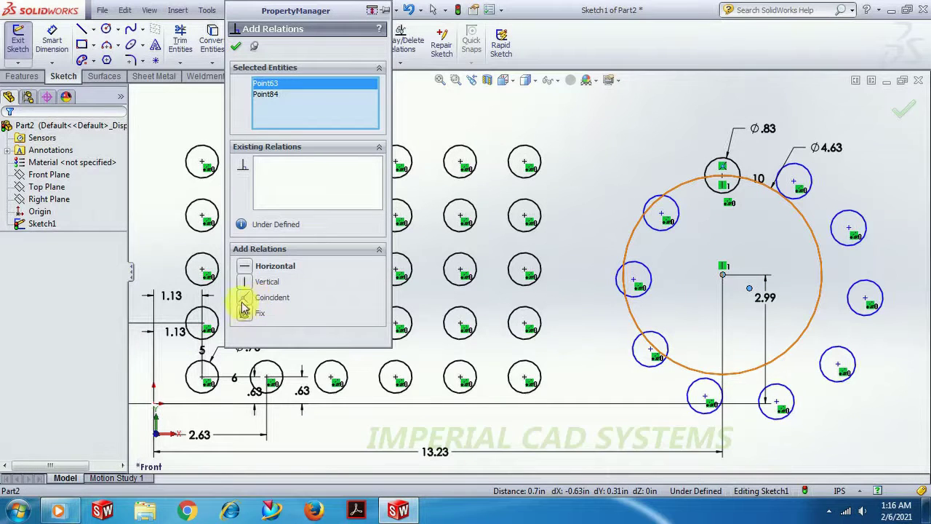
click(245, 297)
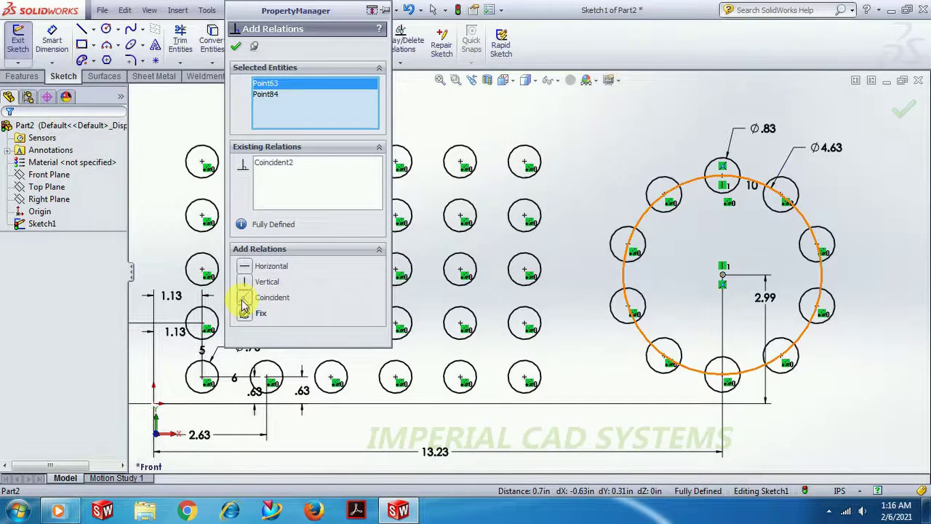
click(235, 49)
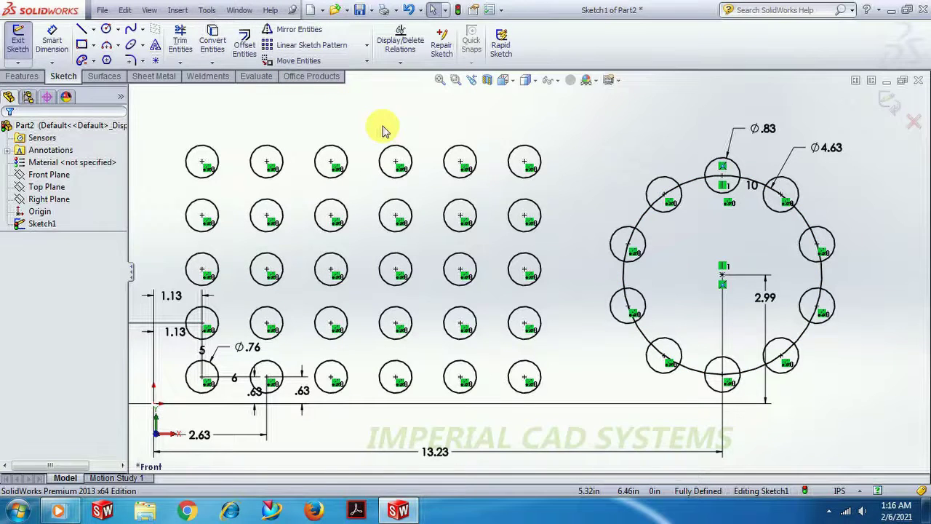
Step: Change the pattern's instance-count dimension from 10 to 8
click(790, 204)
key(Escape)
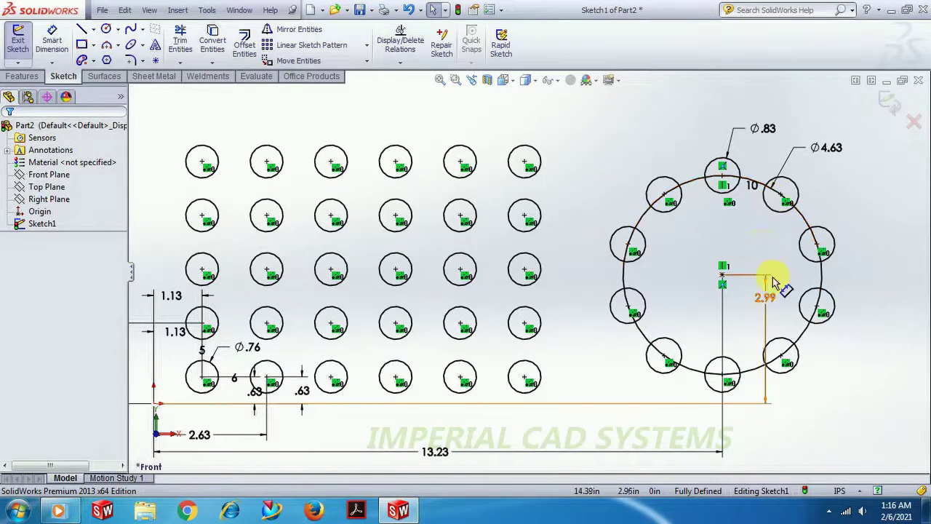
double_click(757, 195)
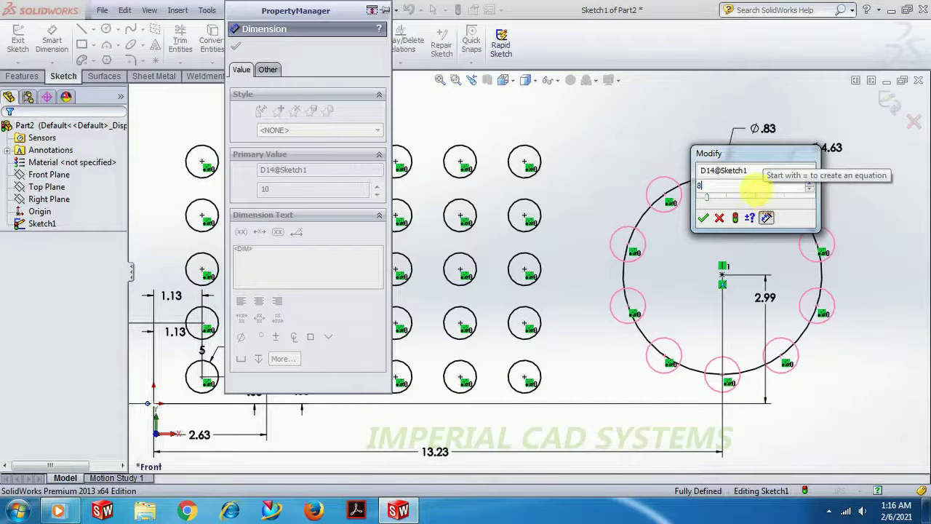
text(8)
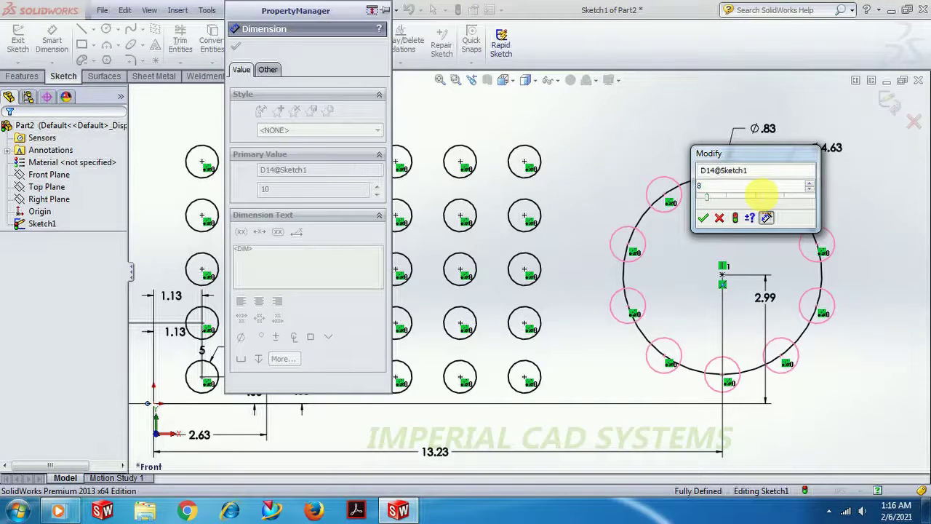
click(704, 218)
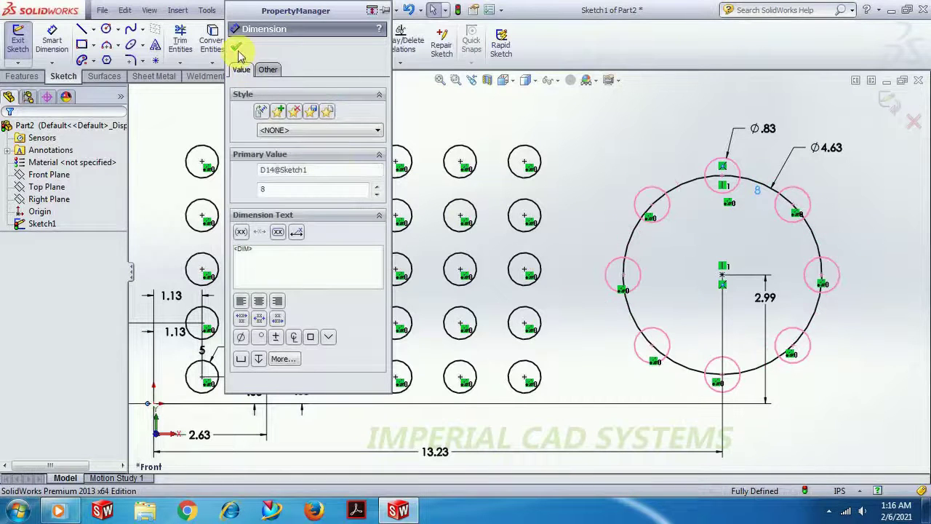
click(237, 50)
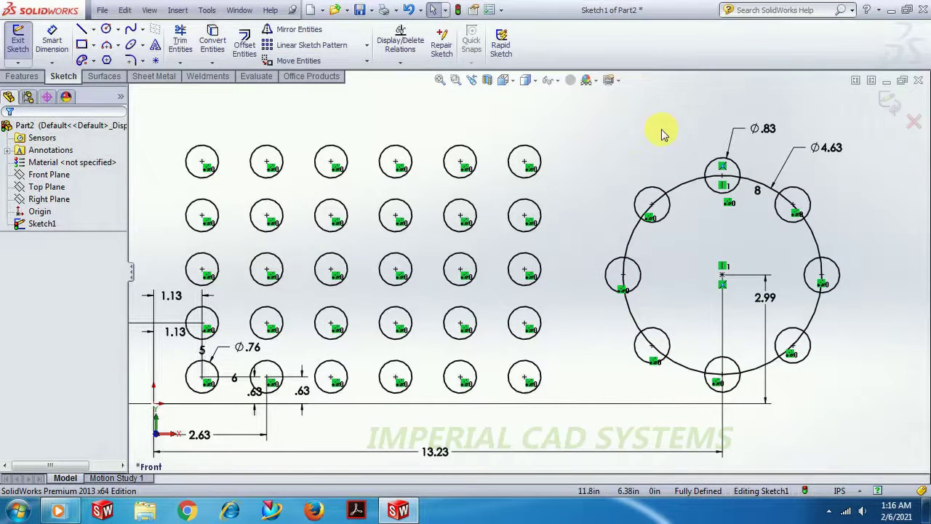